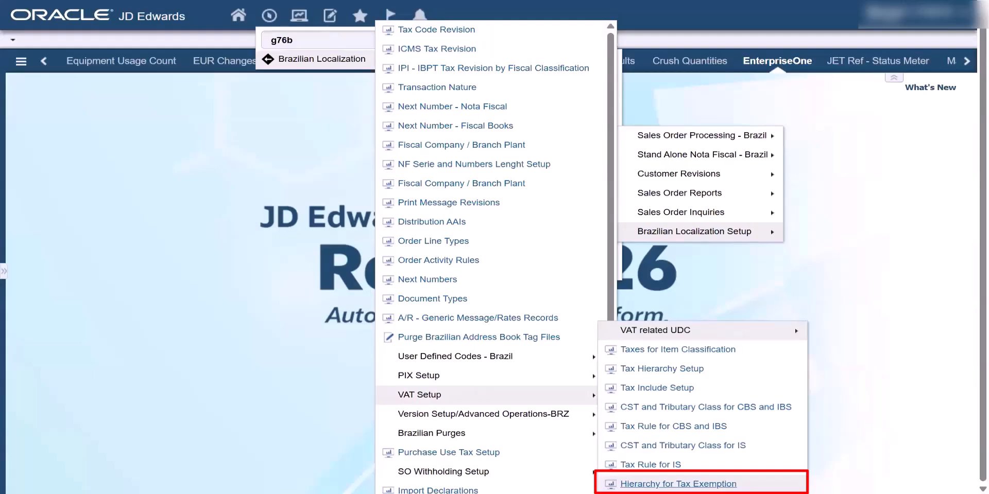
# Open Hierarchy for Tax Exemption from the VAT setup and filter the records to CBS, IBS only, with IS cleared.
pyautogui.click(712, 485)
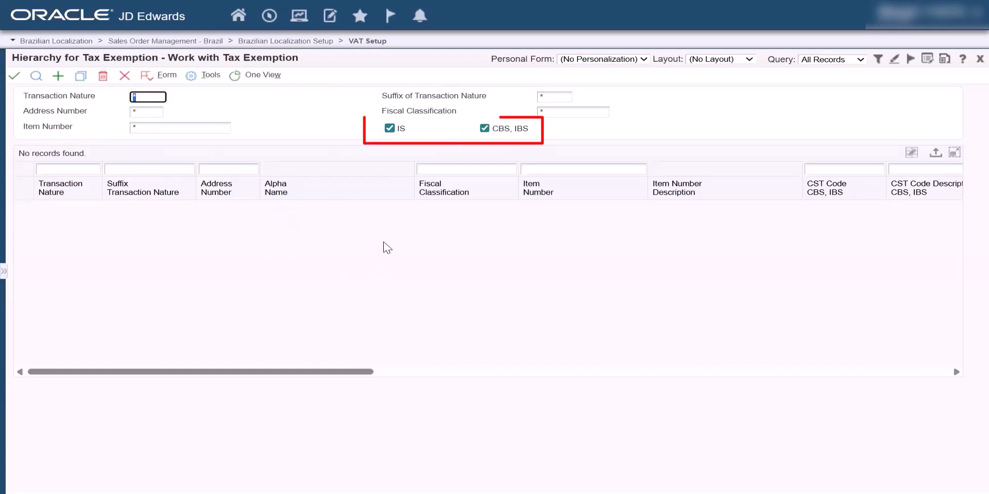
pyautogui.click(484, 128)
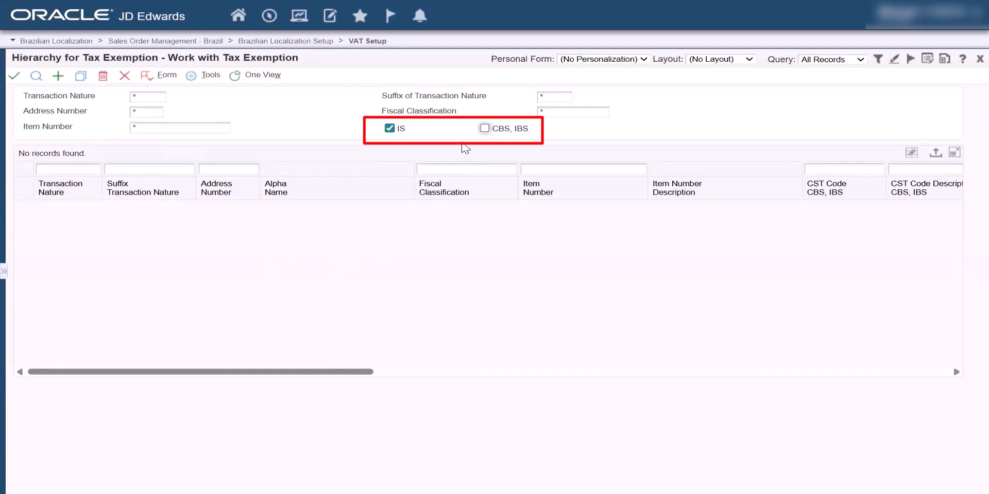
pyautogui.click(484, 128)
pyautogui.click(389, 128)
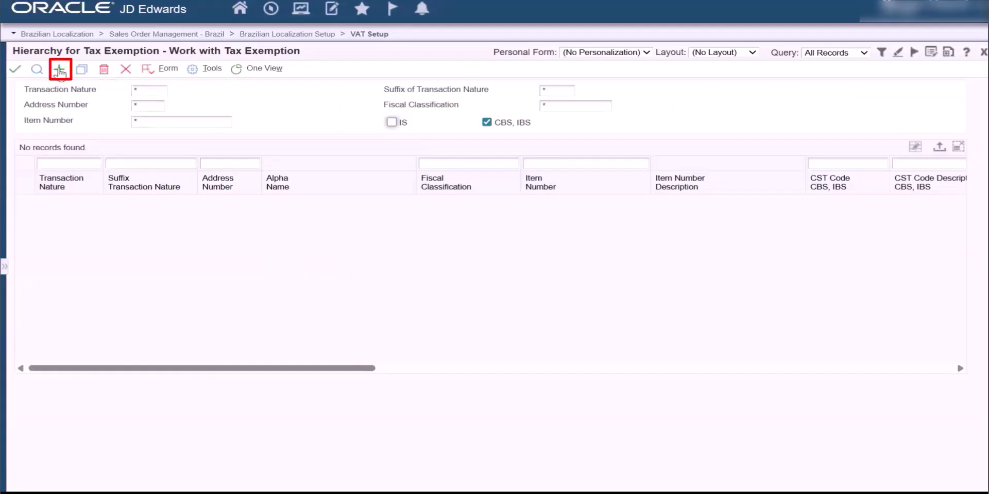
# Add a new tax exemption record and check how IS Tax Type affects its fields, leaving that option cleared.
pyautogui.click(60, 71)
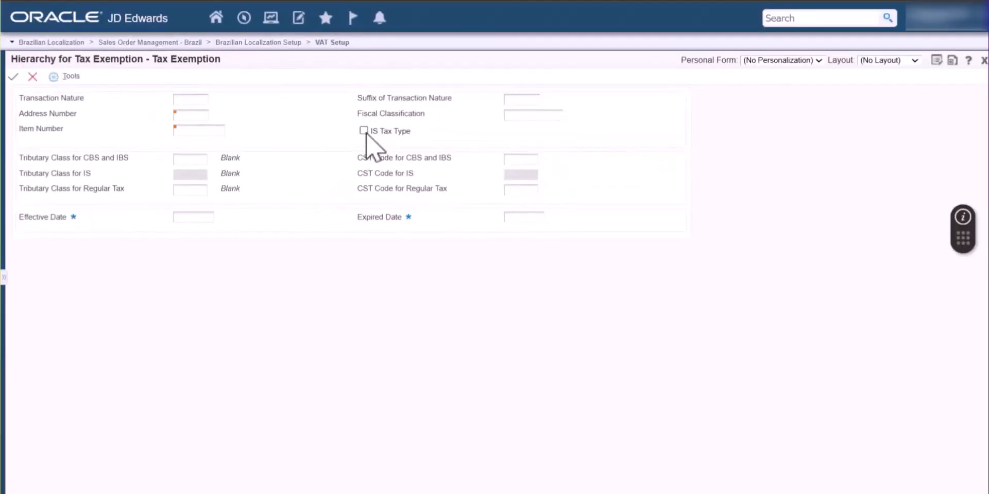
pyautogui.click(364, 131)
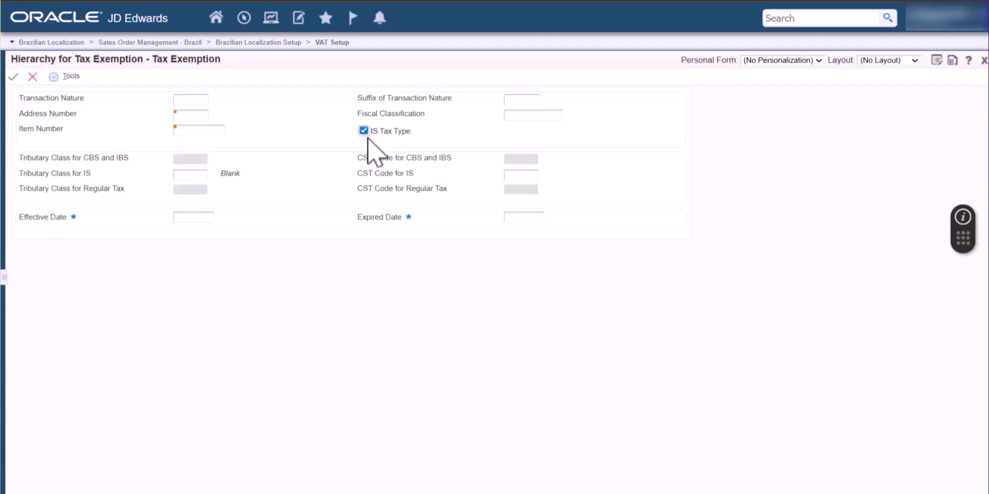
pyautogui.click(364, 131)
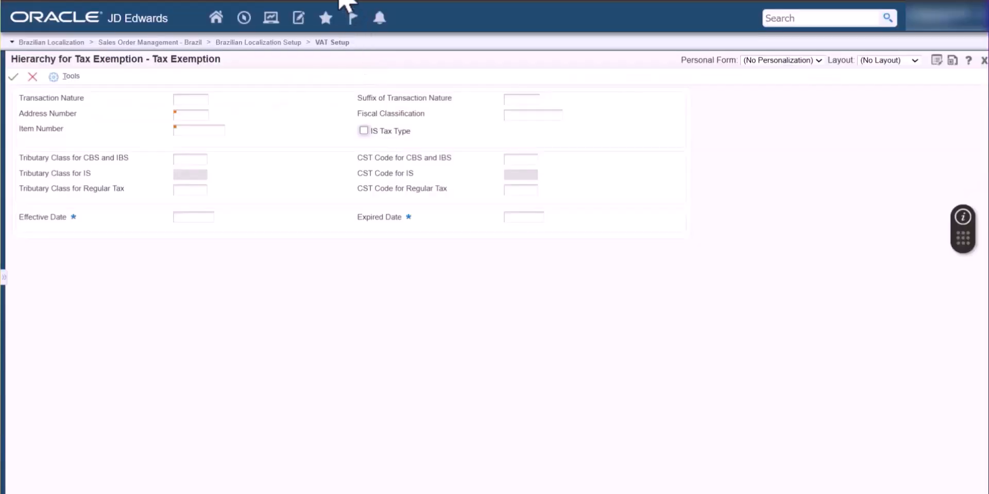
pyautogui.press('F11')
# Enter transaction nature 511 and suffix 00 for the new tax exemption record.
pyautogui.click(200, 98)
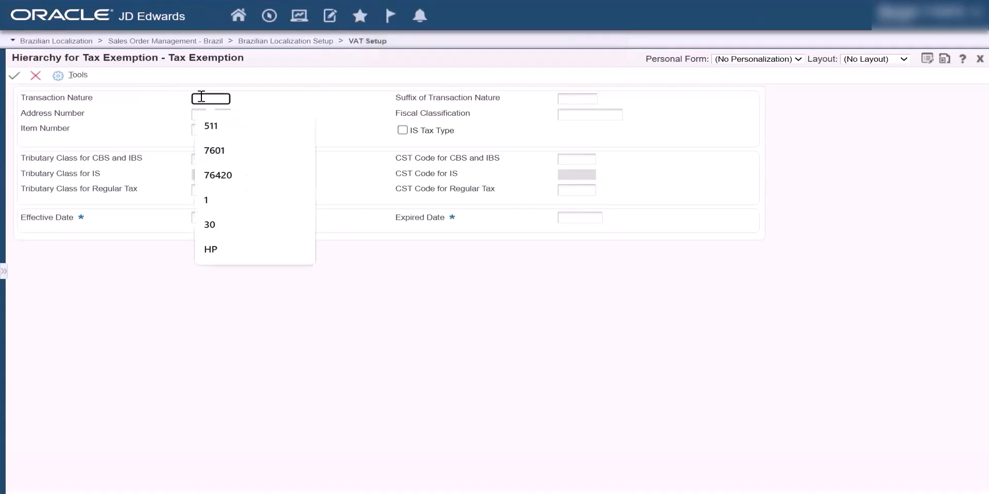
pyautogui.write('511')
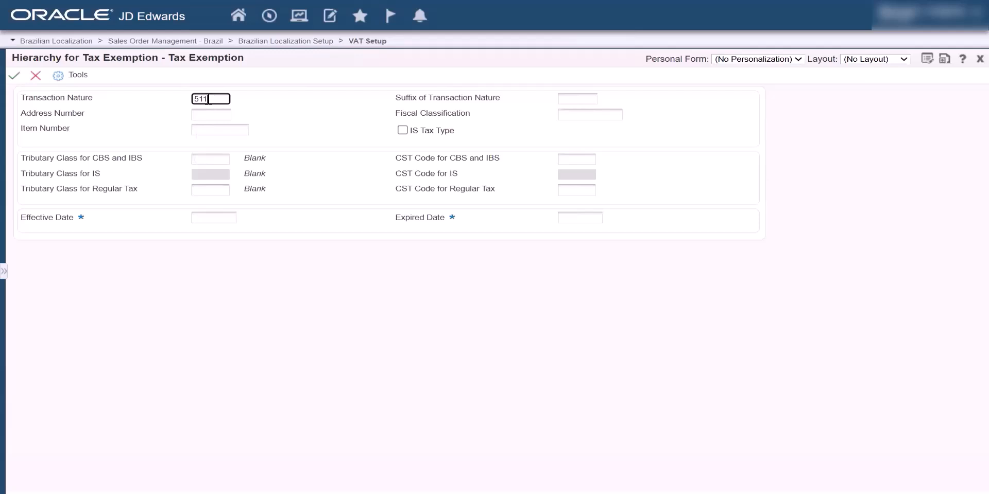
pyautogui.click(578, 99)
pyautogui.write('00')
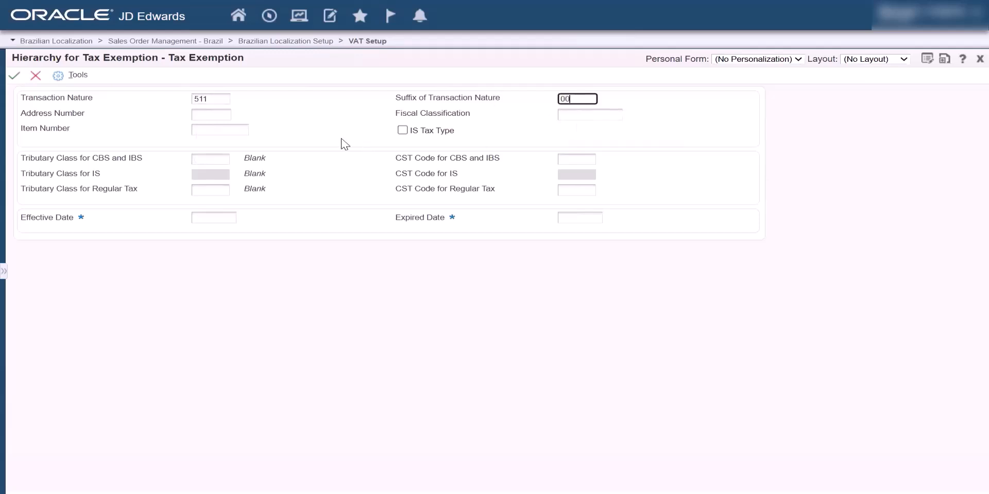
# Look up code 200023, Education services, and assign it as the Tributary Class for CBS and IBS.
pyautogui.click(204, 159)
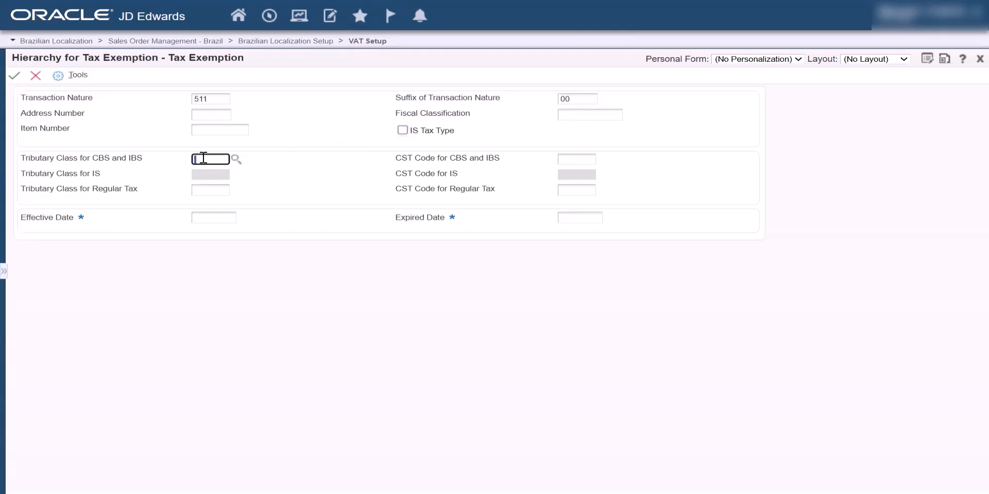
pyautogui.click(236, 160)
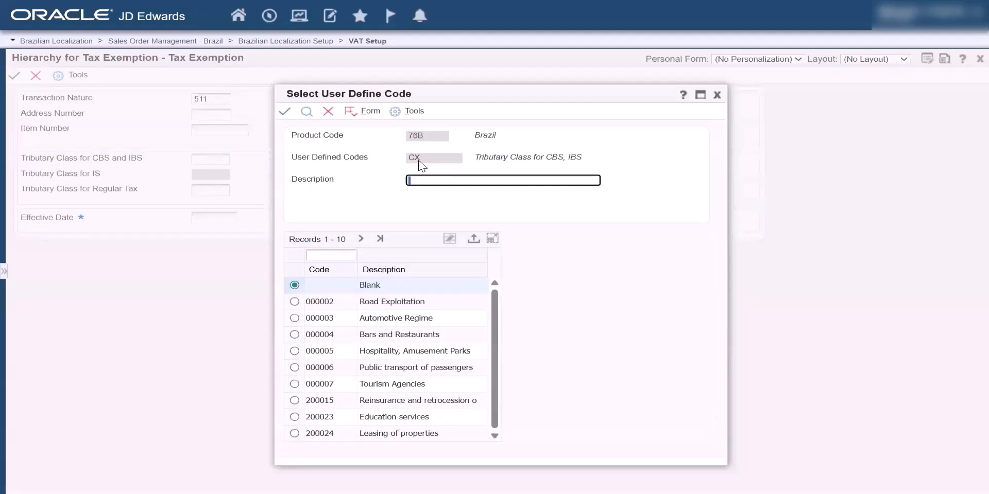
pyautogui.click(327, 256)
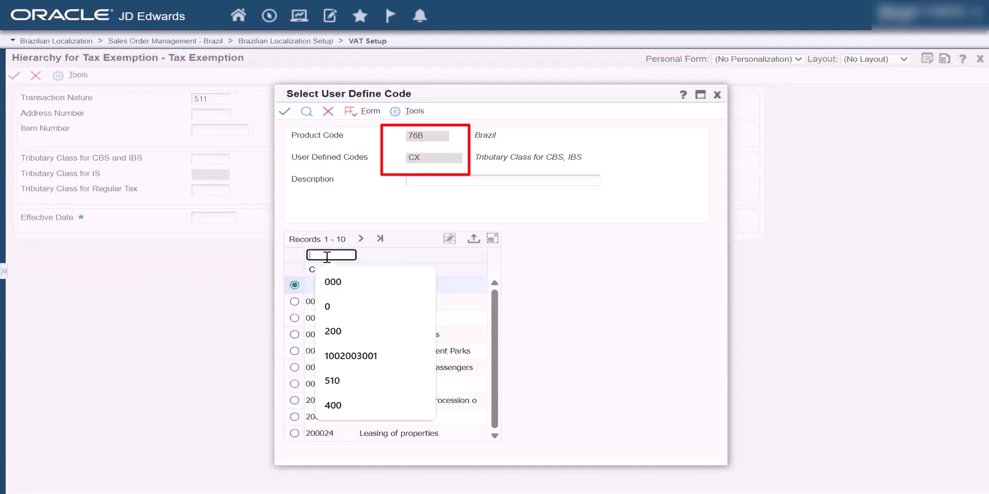
pyautogui.write('200023')
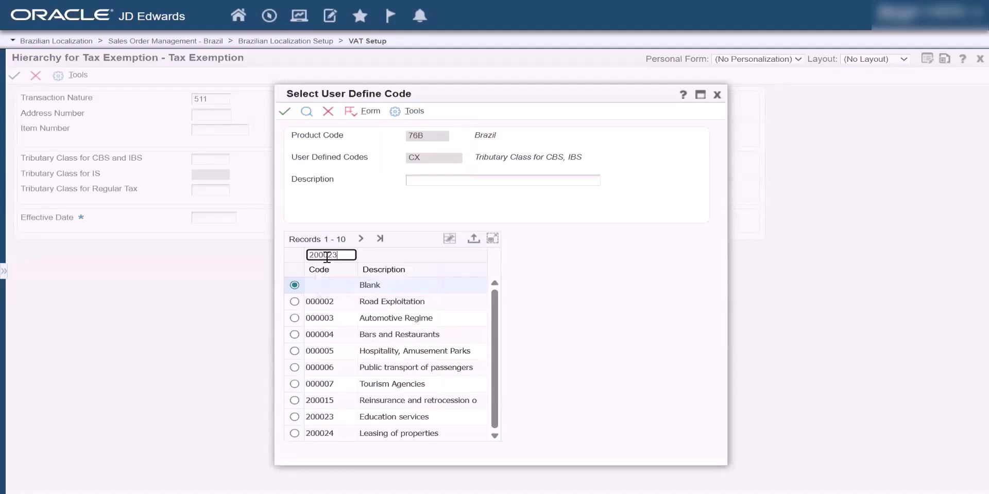
pyautogui.press('Return')
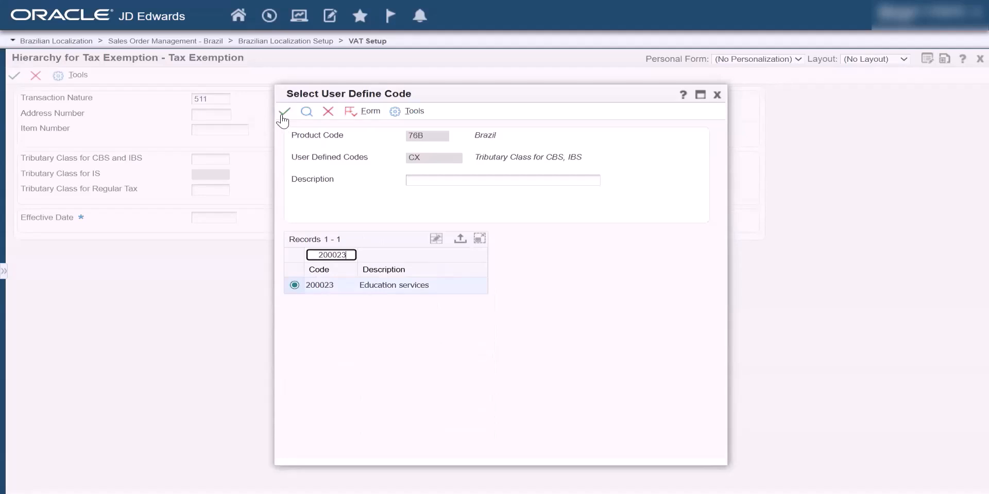
pyautogui.click(284, 116)
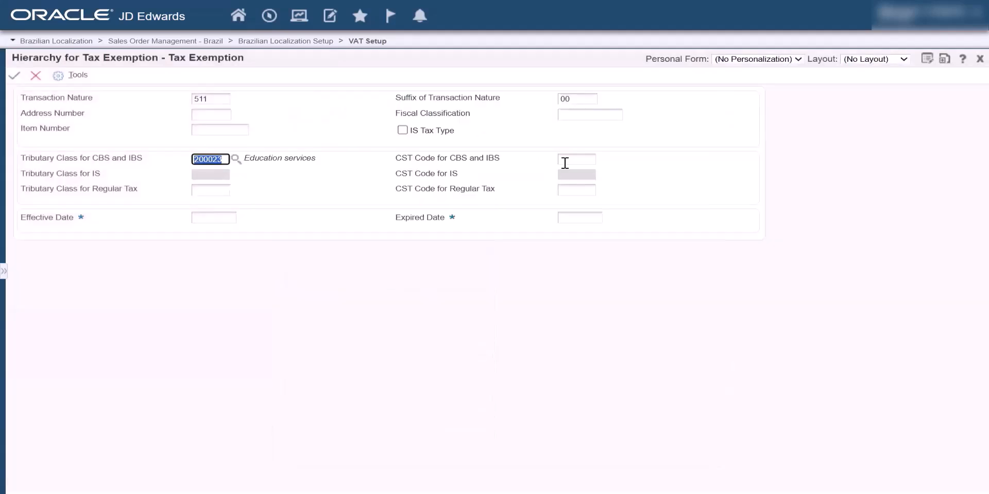
# Set the CST Code for CBS and IBS to 200 by selecting the tax rule for tributary class 200023.
pyautogui.click(567, 160)
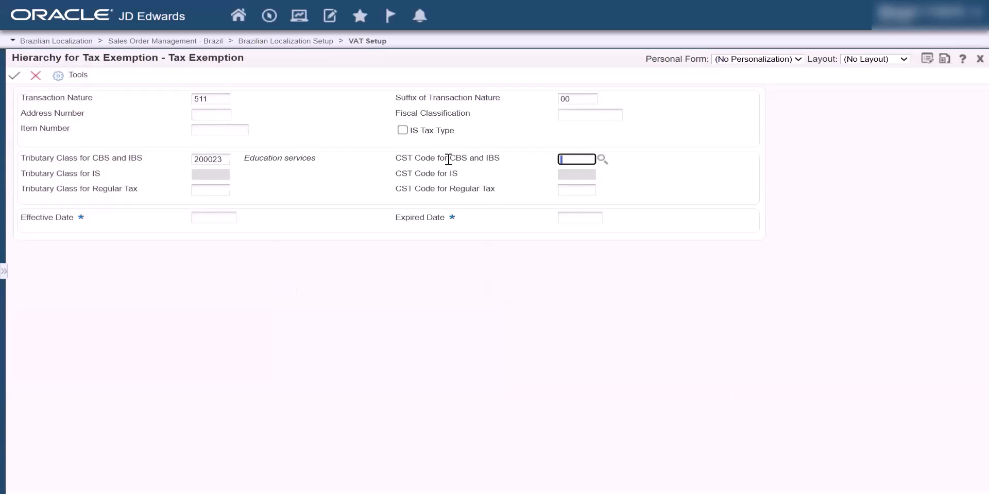
pyautogui.click(602, 159)
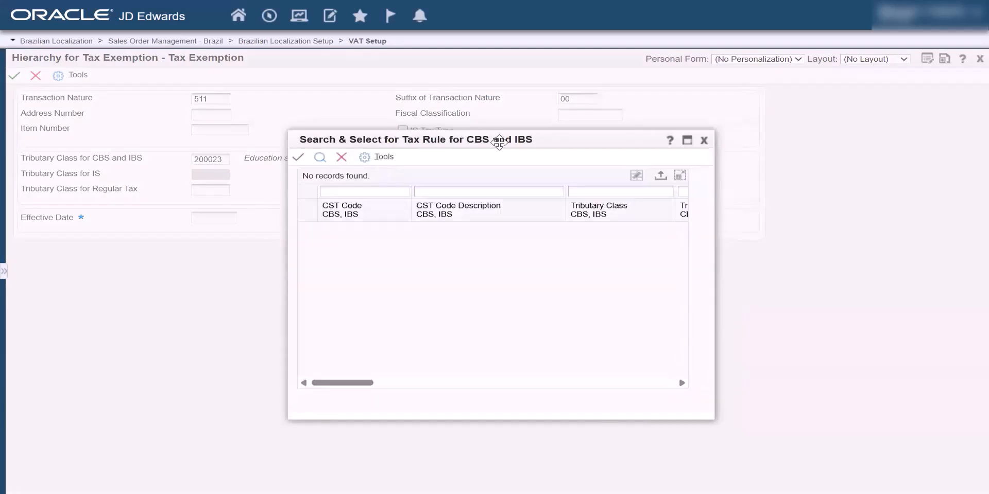
pyautogui.click(684, 145)
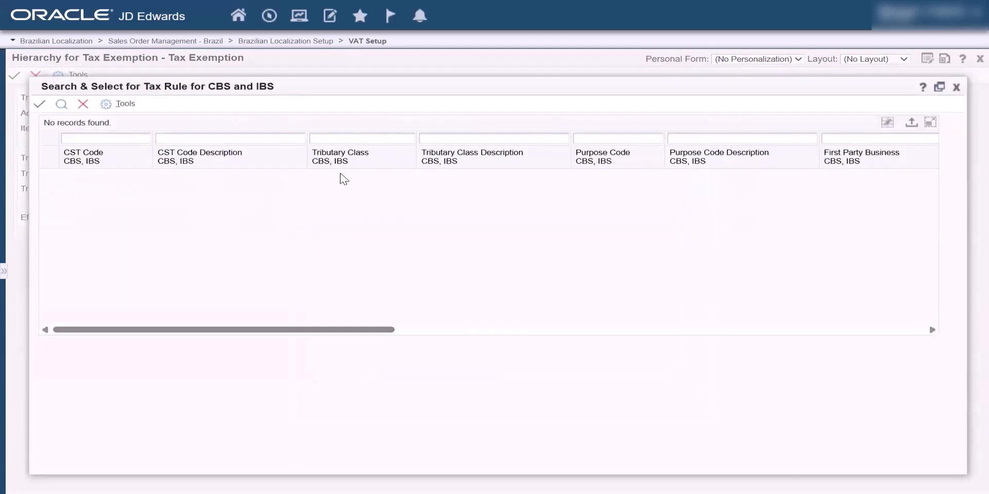
pyautogui.click(354, 139)
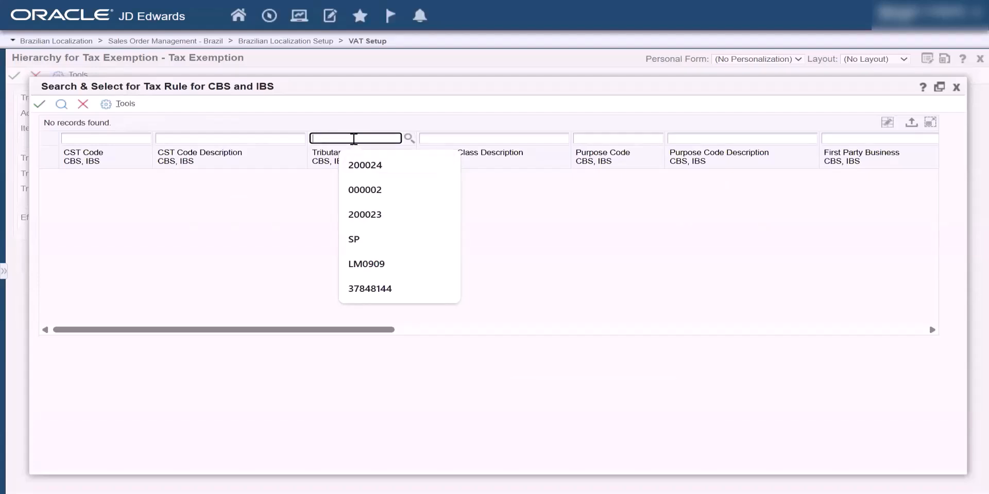
pyautogui.click(360, 216)
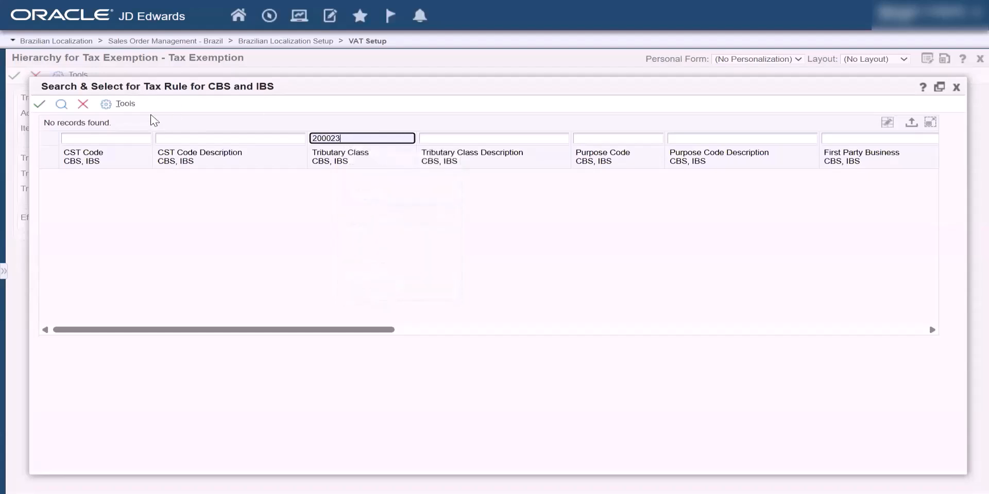
pyautogui.click(61, 106)
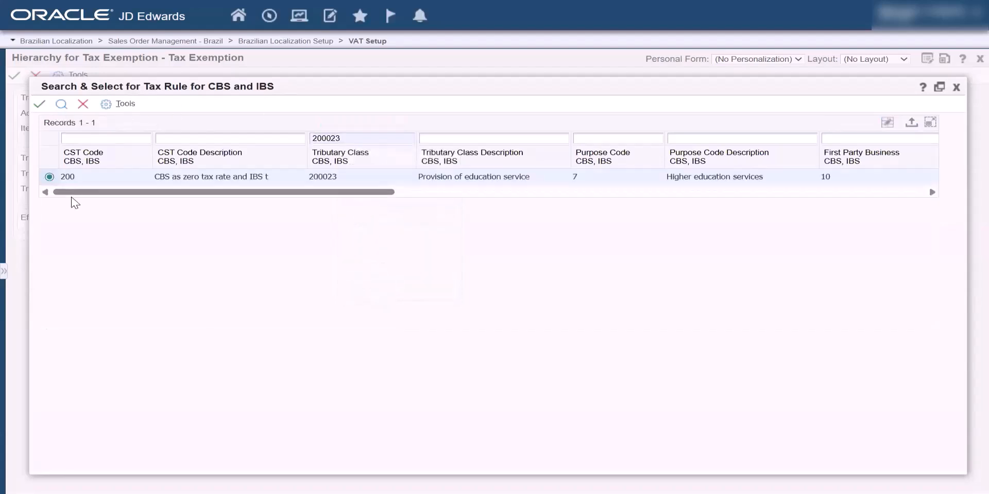
pyautogui.click(40, 106)
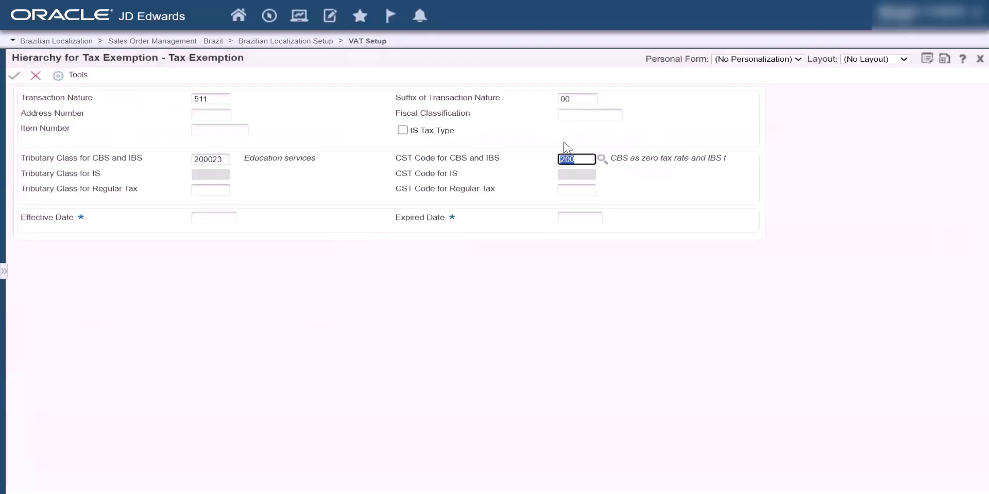
# Look up code 000002, Road Exploitation, and assign it as the Tributary Class for Regular Tax.
pyautogui.click(207, 191)
pyautogui.click(232, 189)
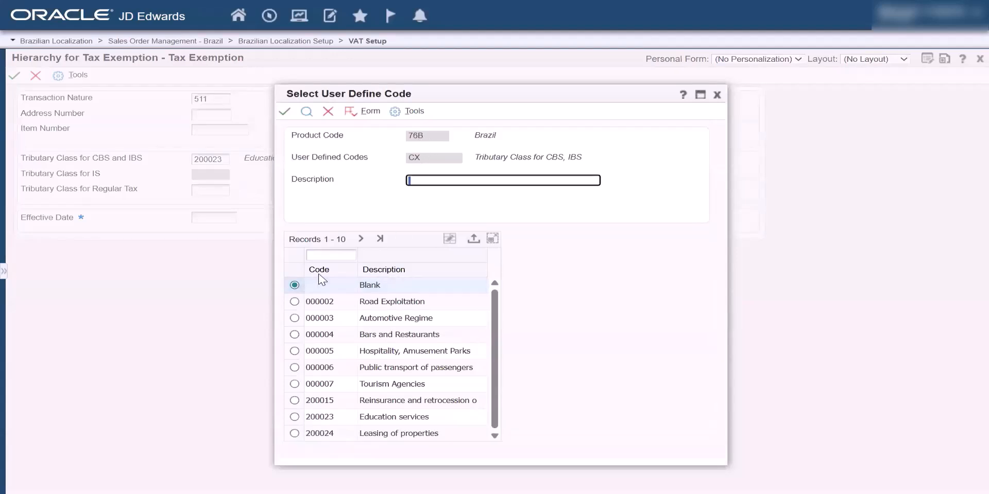
pyautogui.click(327, 254)
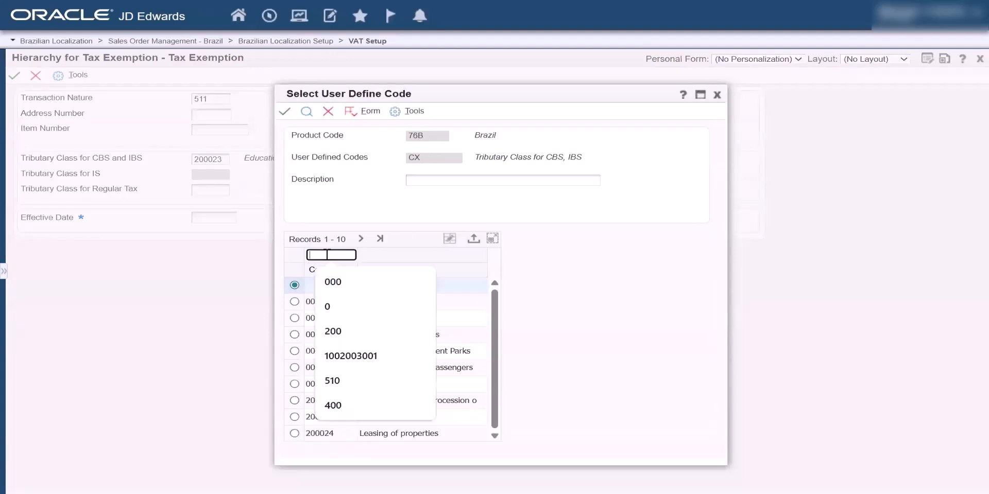
pyautogui.write('00')
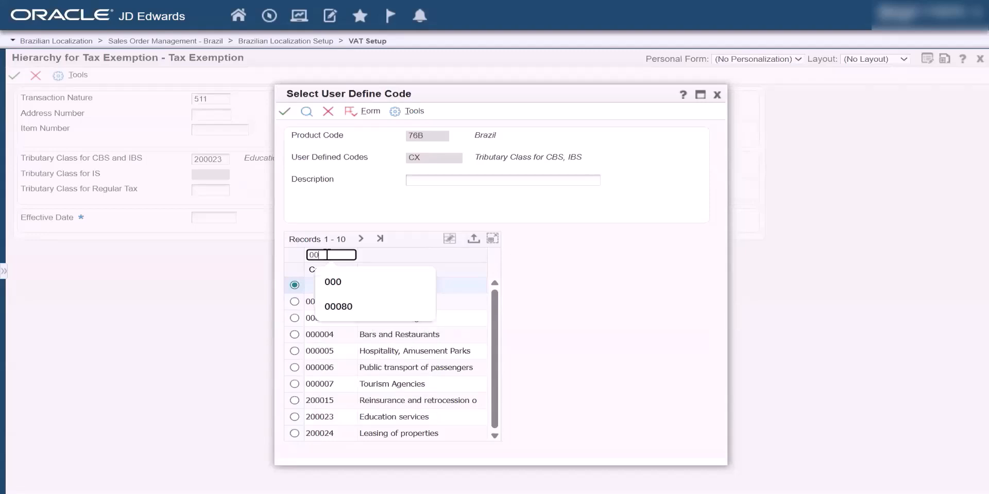
pyautogui.write('0002')
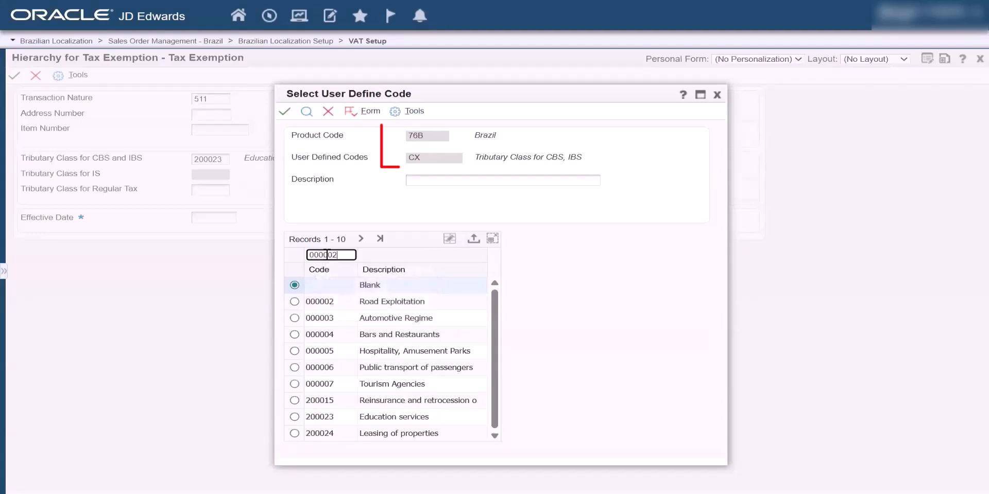
pyautogui.doubleClick(326, 256)
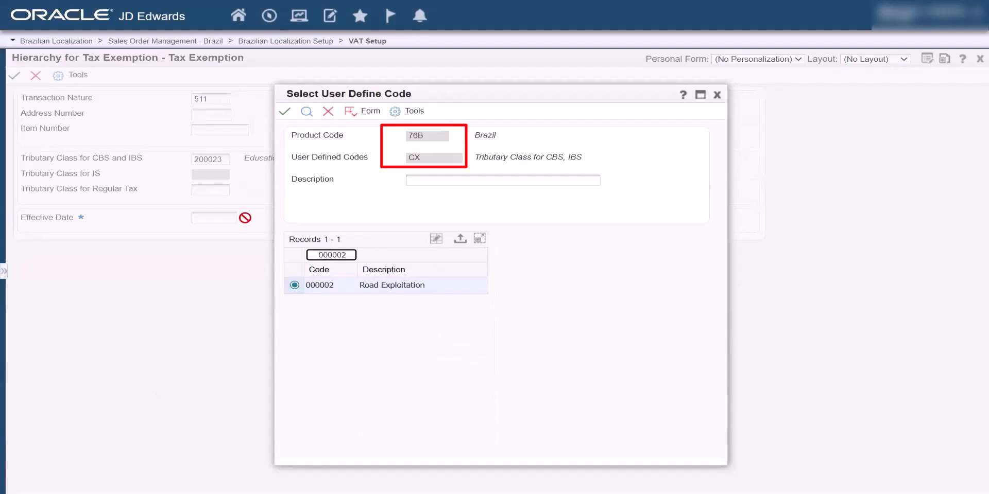
pyautogui.click(283, 115)
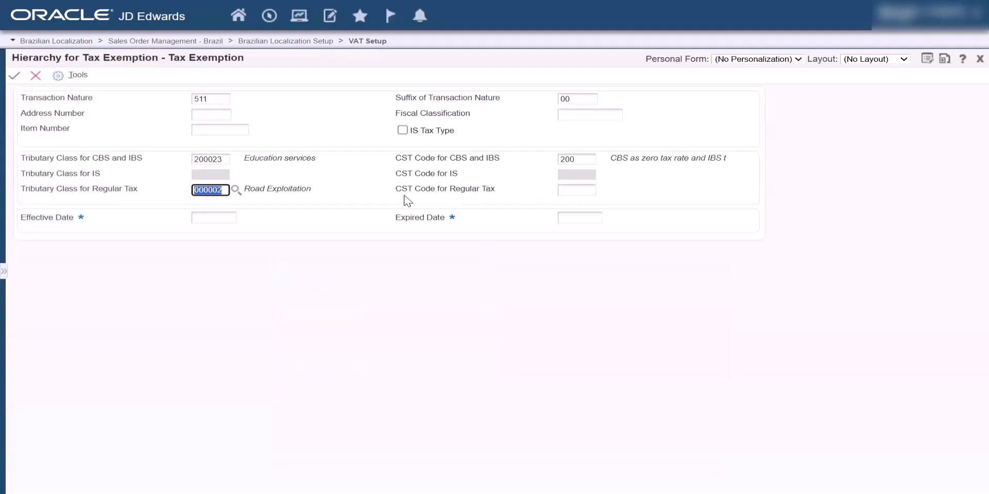
# Set the CST Code for Regular Tax to 000, Full Taxation, by selecting the tax rule for tributary class 000002.
pyautogui.click(592, 190)
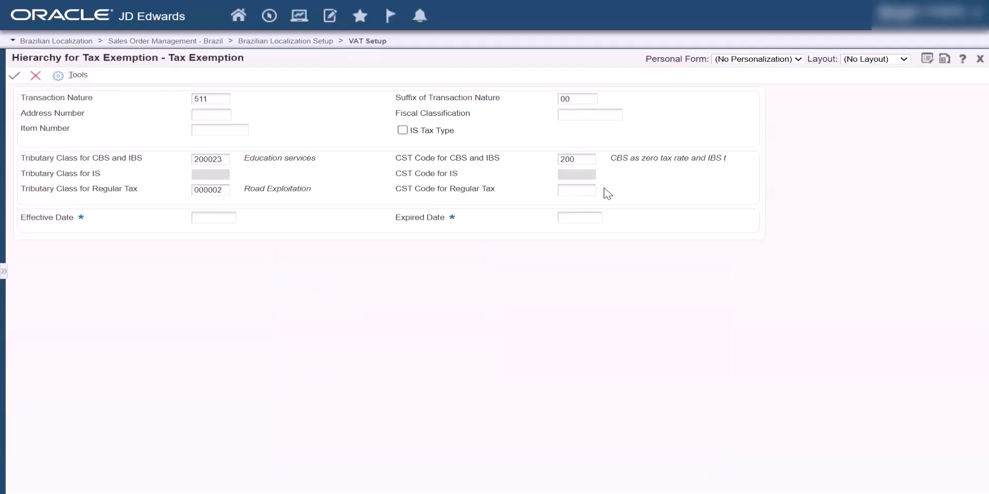
pyautogui.click(602, 191)
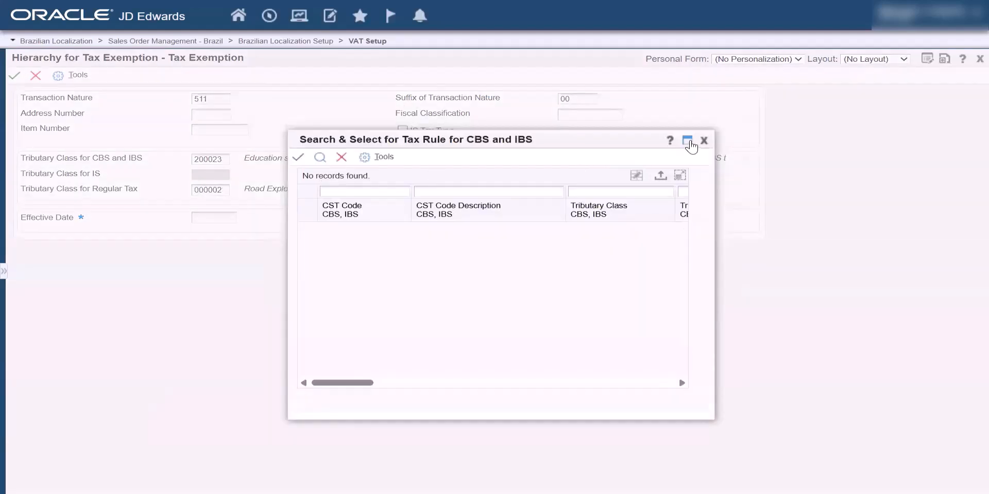
pyautogui.click(687, 140)
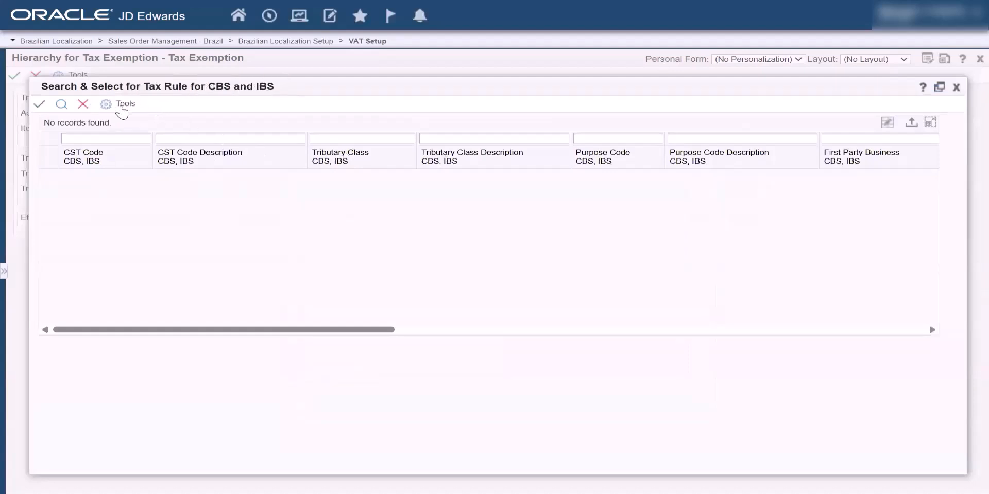
pyautogui.click(360, 135)
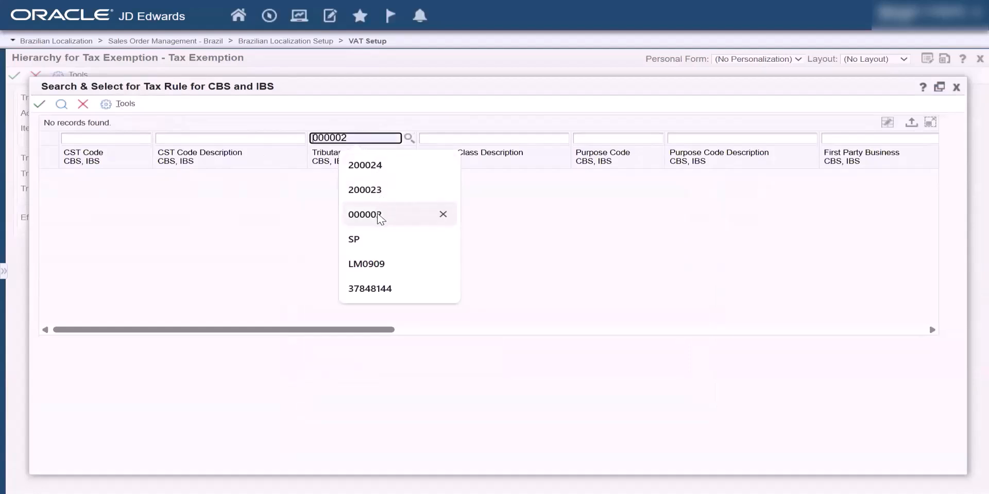
pyautogui.click(379, 216)
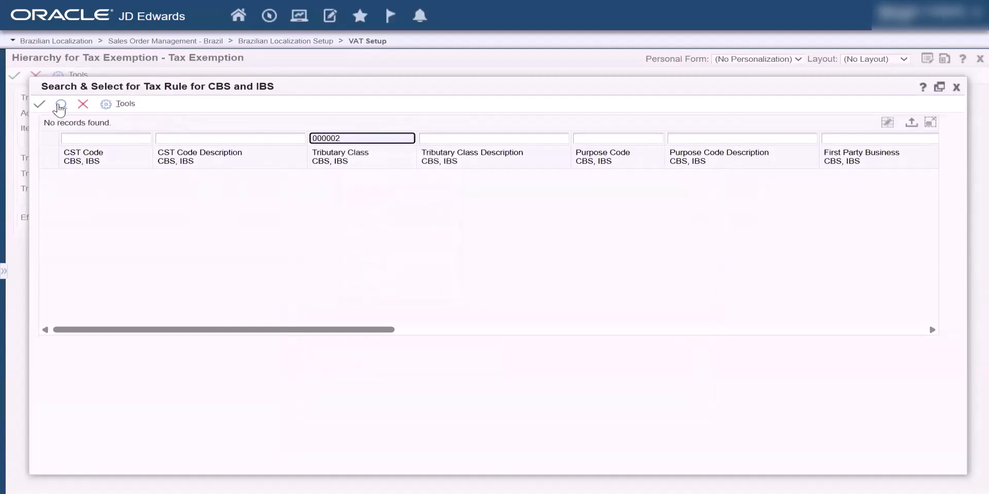
pyautogui.click(62, 104)
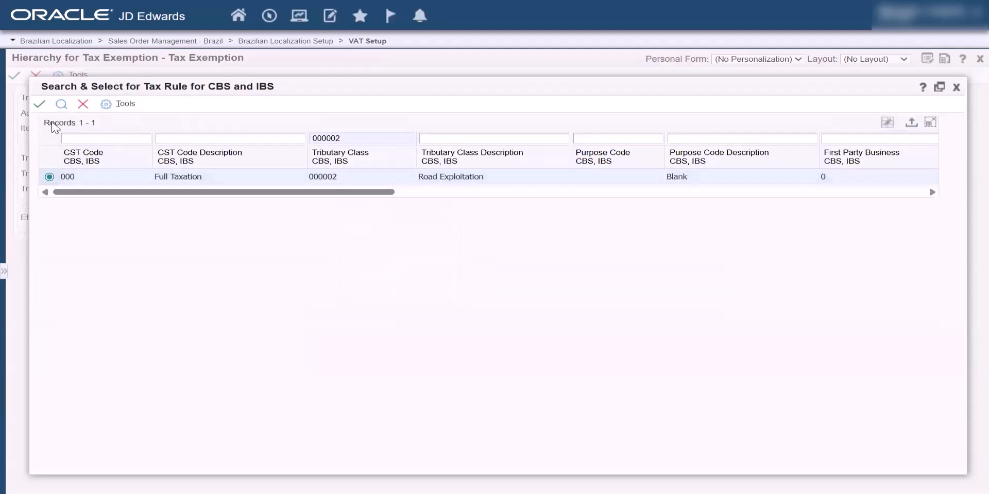
pyautogui.click(40, 105)
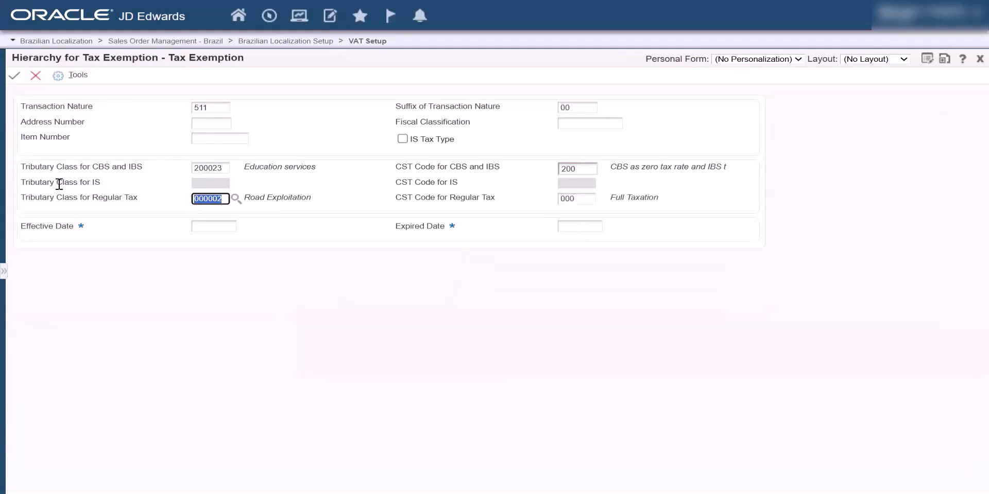
# Set the tax exemption record's Effective Date to 11/05/25.
pyautogui.click(193, 224)
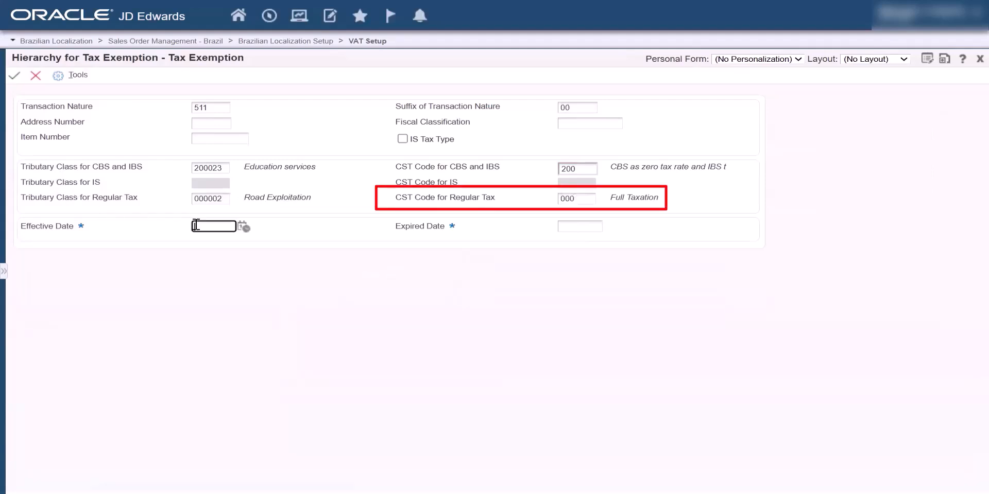
pyautogui.click(242, 227)
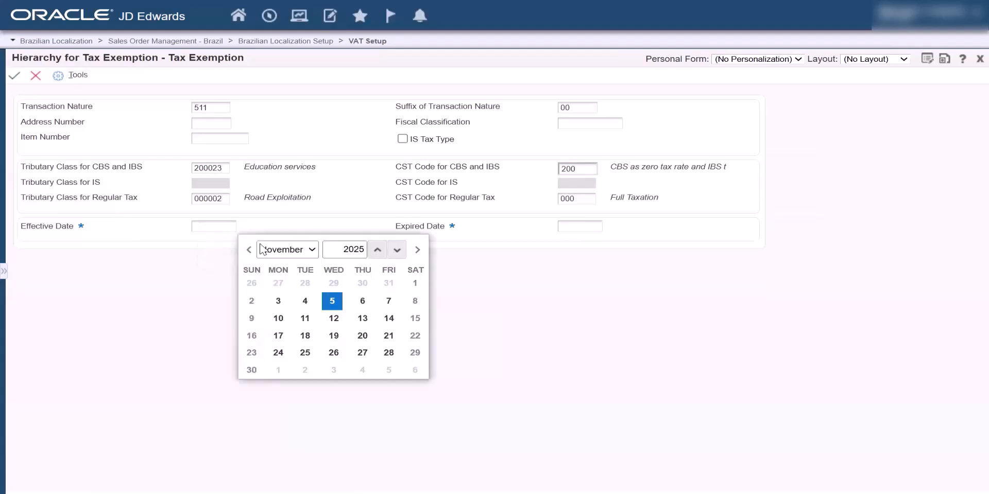
pyautogui.click(330, 303)
# Set the Expired Date to 11/30/28 and save the tax exemption record.
pyautogui.click(586, 226)
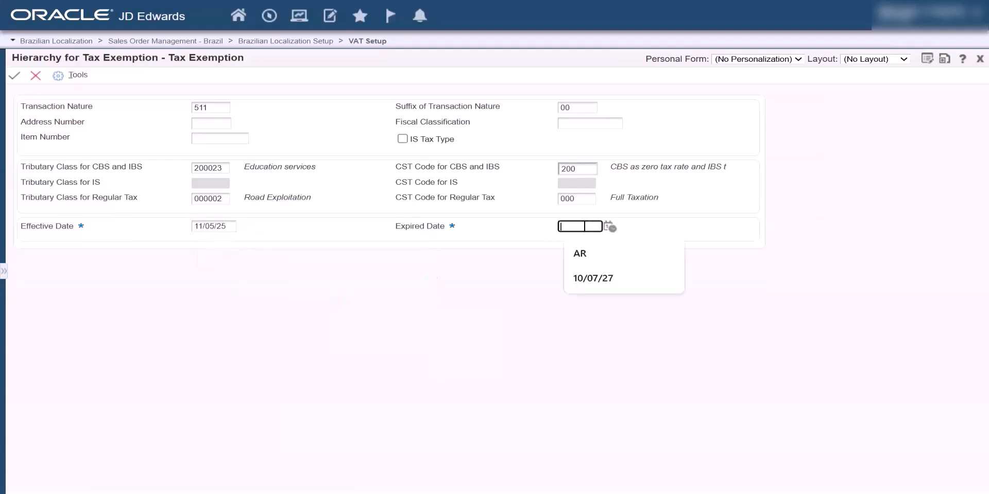
pyautogui.click(613, 228)
pyautogui.click(744, 249)
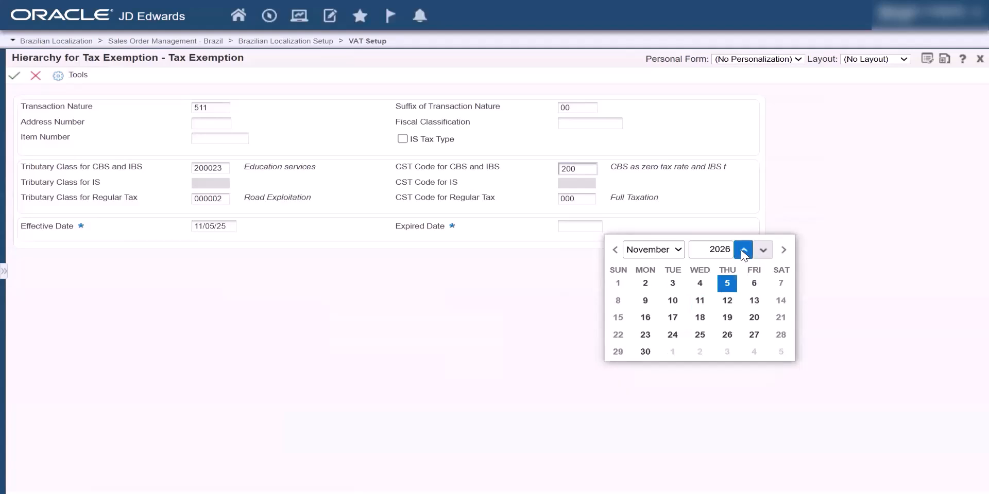
pyautogui.click(744, 249)
pyautogui.click(743, 249)
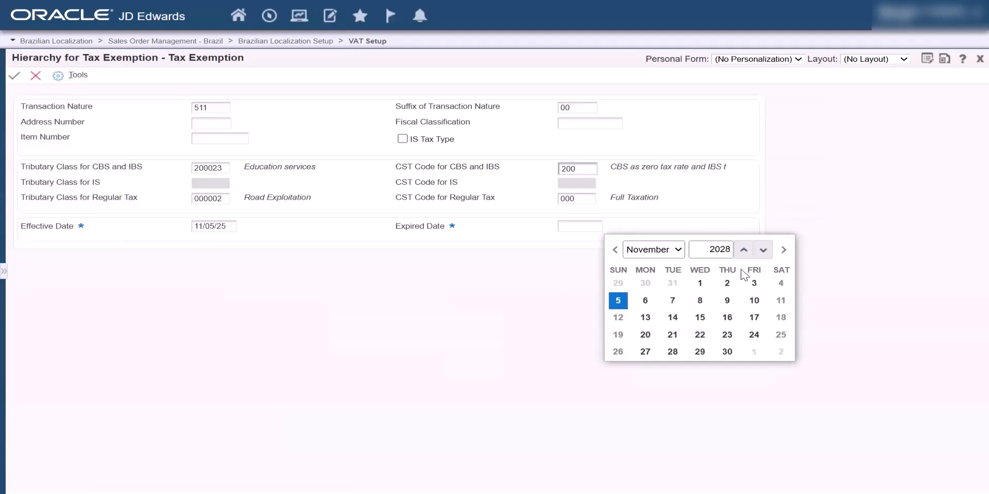
pyautogui.click(727, 352)
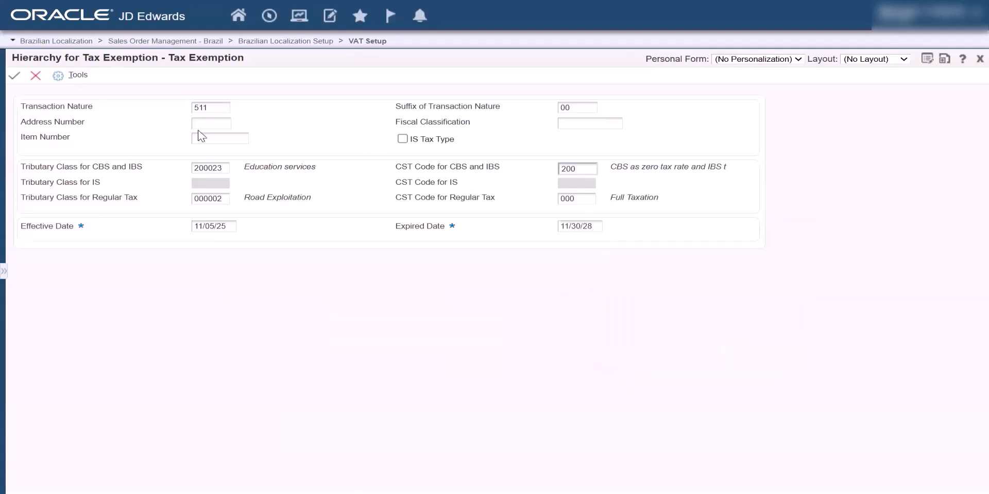
pyautogui.click(13, 78)
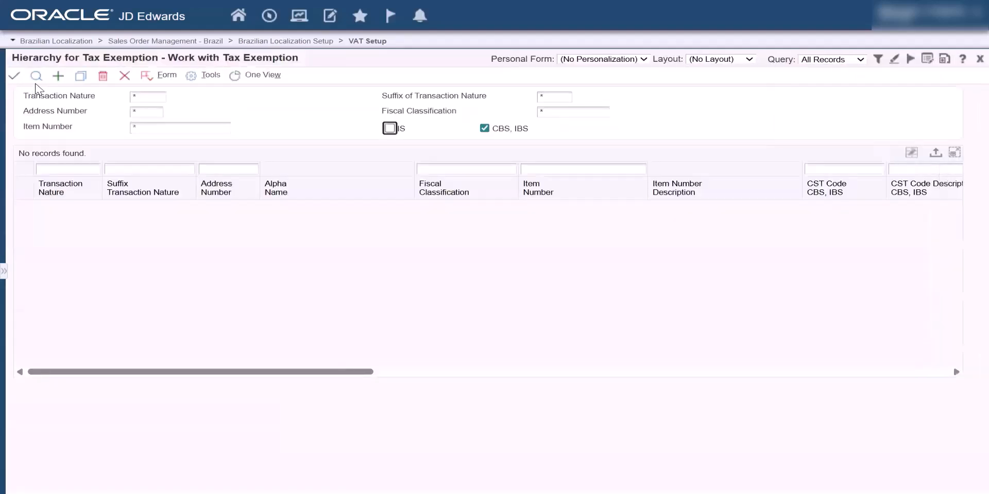
# List the tax exemption records, including both the IS and the CBS, IBS tax types.
pyautogui.click(36, 78)
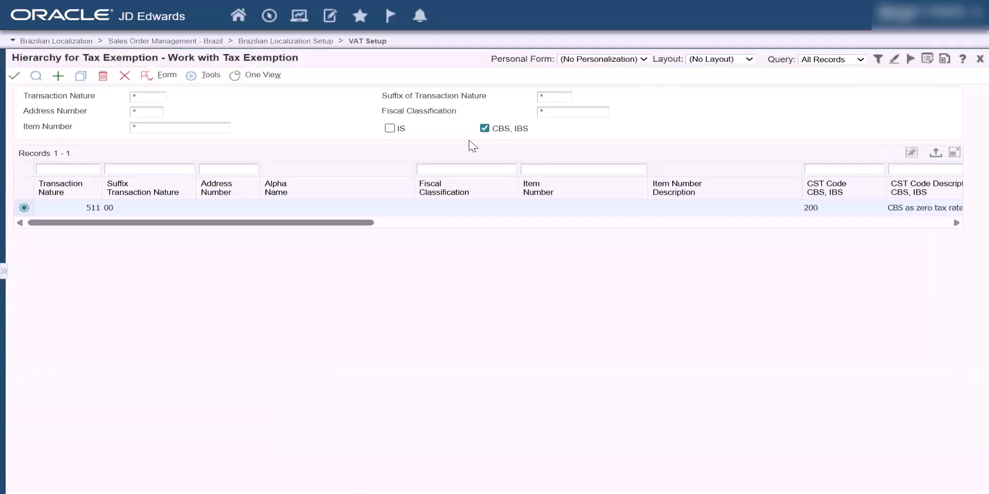
pyautogui.click(389, 129)
pyautogui.click(35, 77)
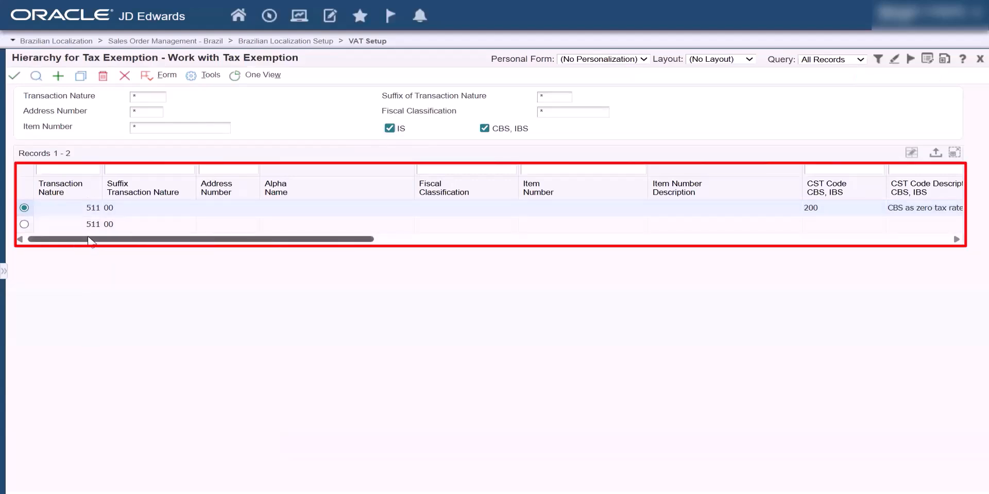
# Check the second record's Tax Type in the list, and review its IS tributary class, CST code and dates in the detail form.
pyautogui.click(24, 228)
pyautogui.moveTo(311, 240); pyautogui.dragTo(936, 232)
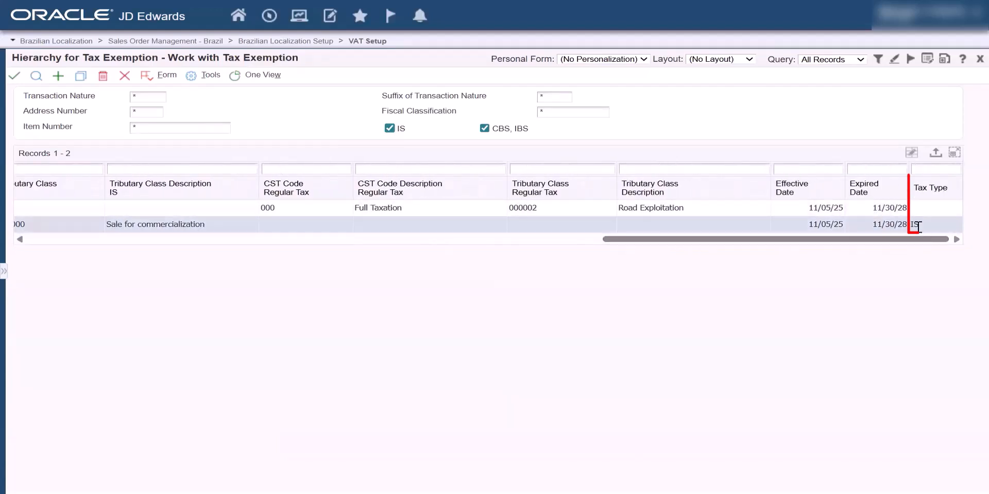
pyautogui.moveTo(944, 243); pyautogui.dragTo(252, 263)
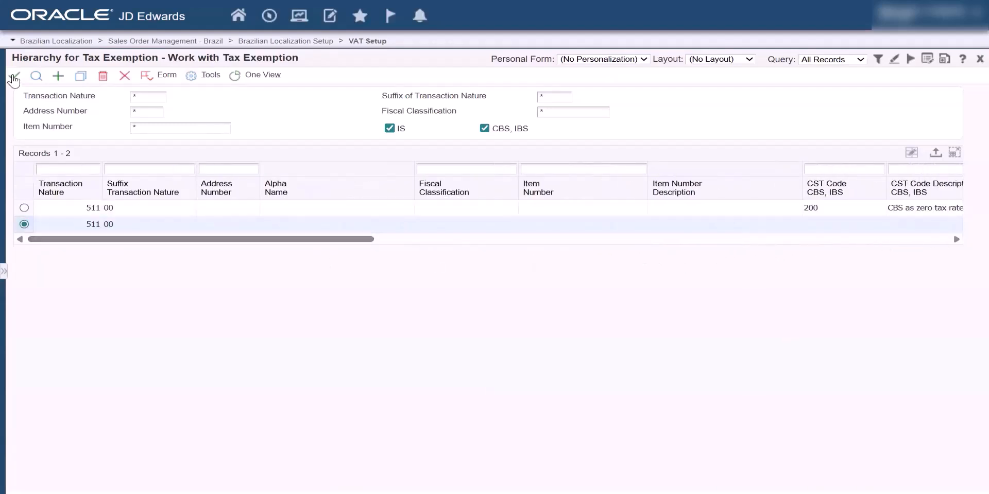
pyautogui.click(14, 79)
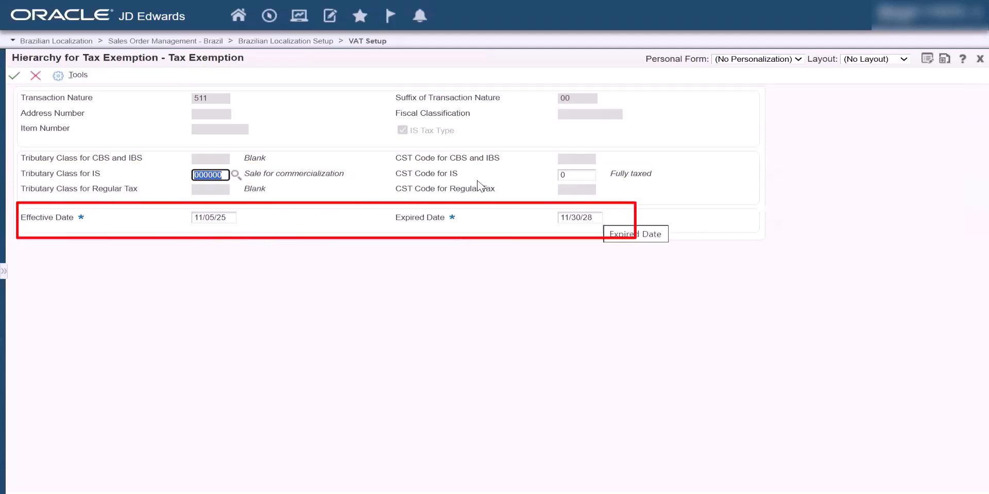
pyautogui.click(152, 144)
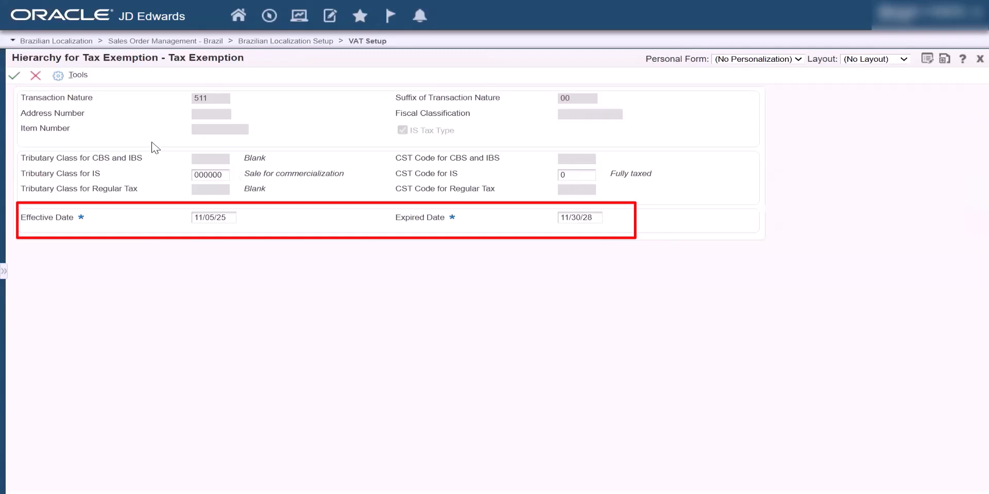
pyautogui.click(36, 77)
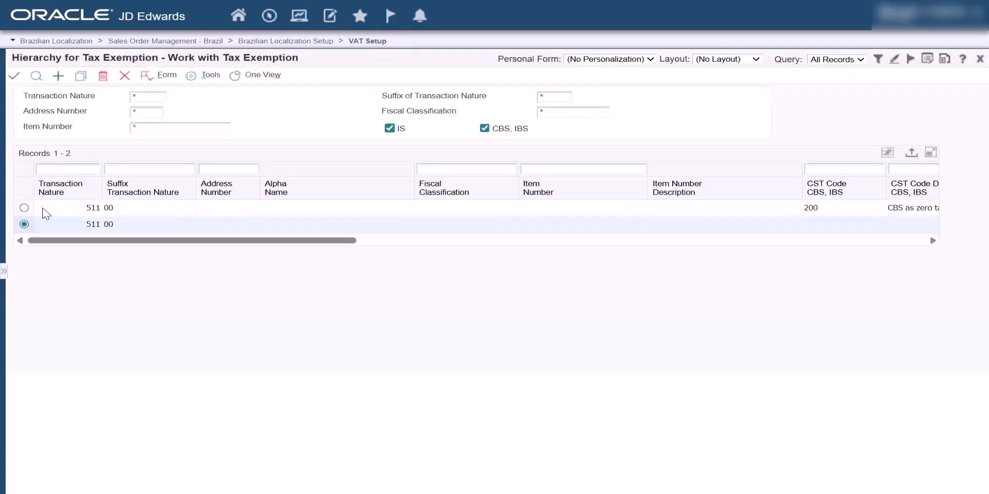
# Review the details of the CBS and IBS exemption record, including its tributary classes and CST codes for Regular Tax.
pyautogui.click(25, 207)
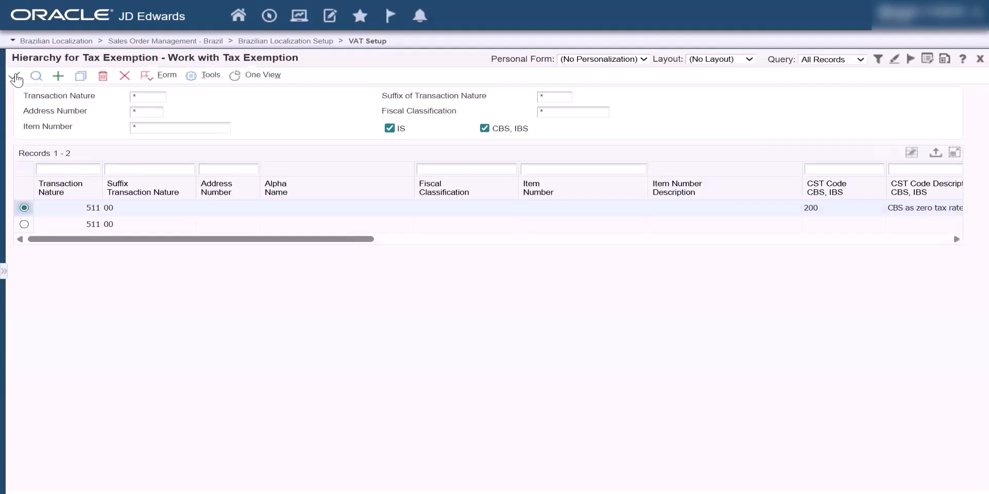
pyautogui.click(13, 77)
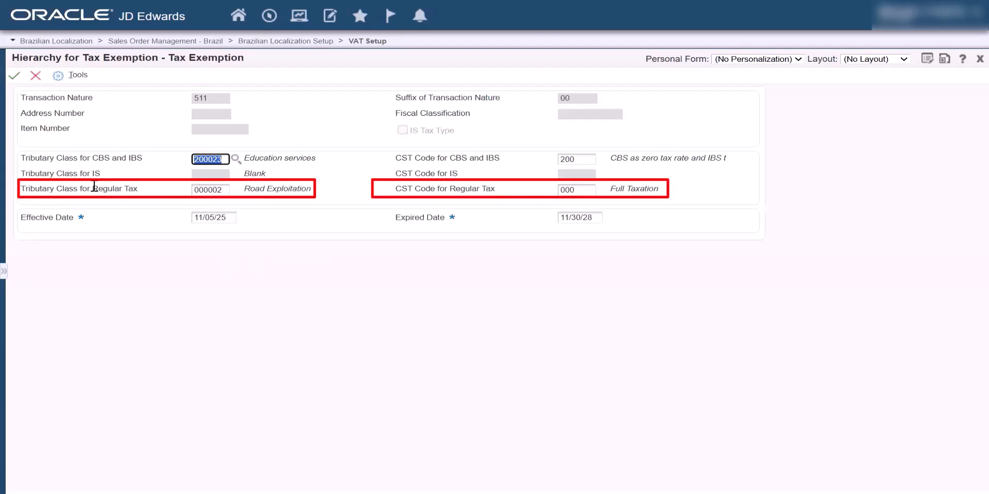
pyautogui.click(35, 76)
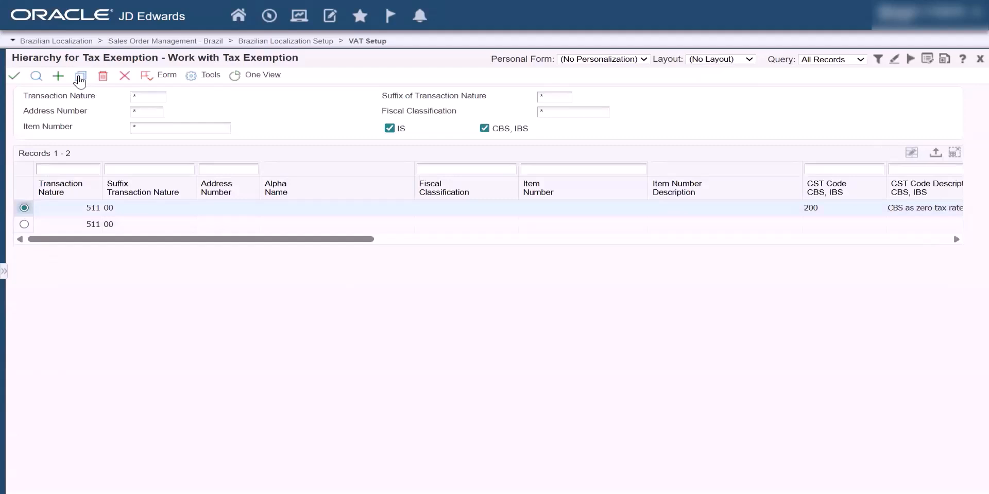
# Copy the CBS and IBS exemption record and assign the Sao Paulo customer's address number to the copy.
pyautogui.click(80, 78)
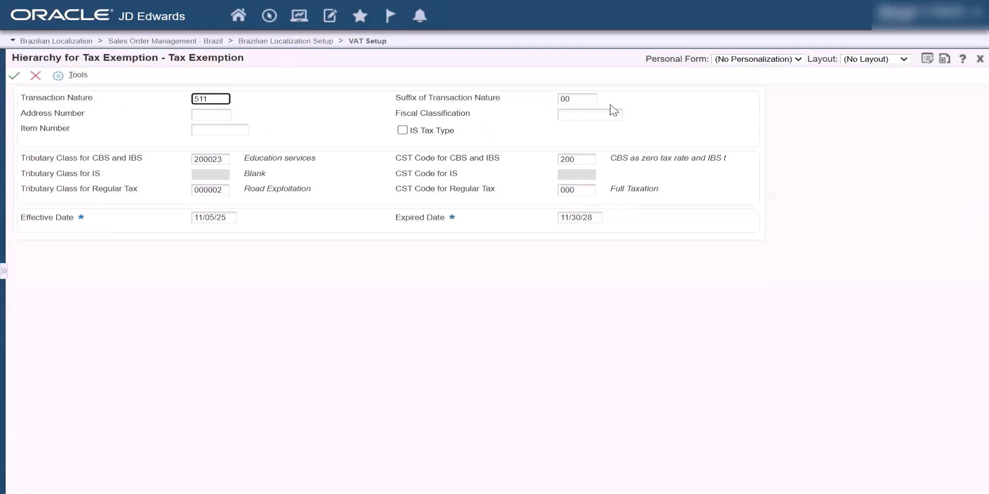
pyautogui.click(206, 116)
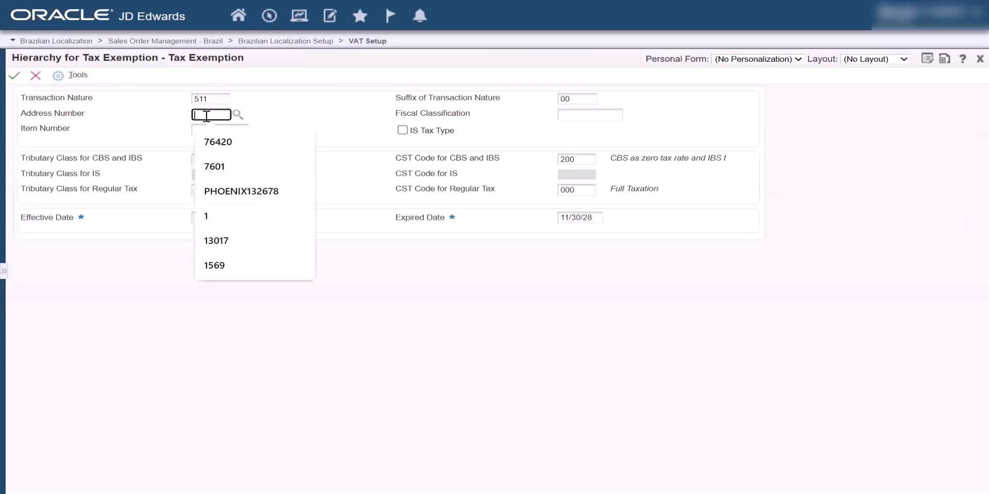
pyautogui.click(237, 114)
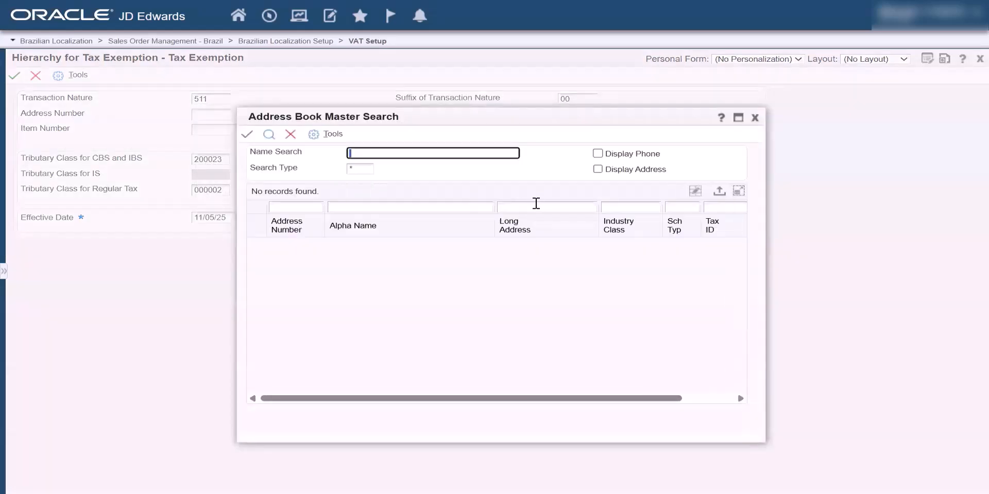
pyautogui.click(281, 207)
pyautogui.write('76420')
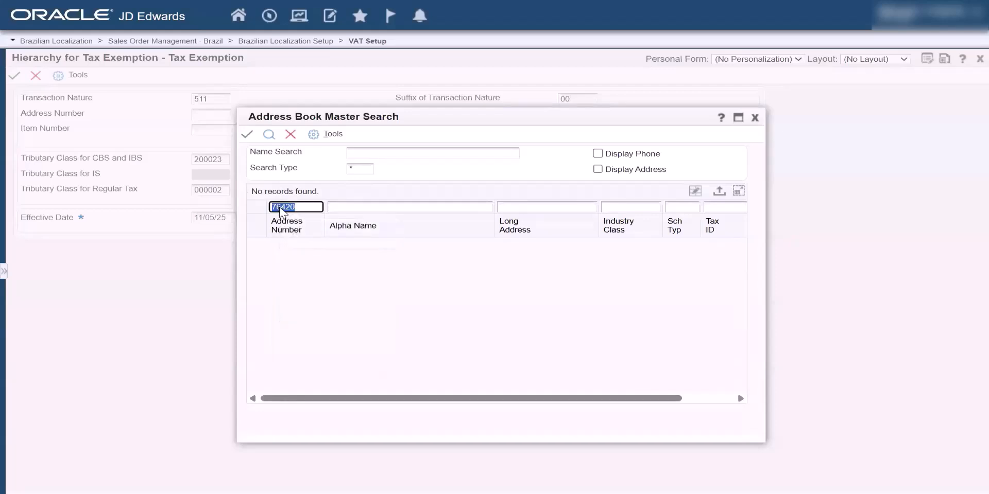
pyautogui.press('Return')
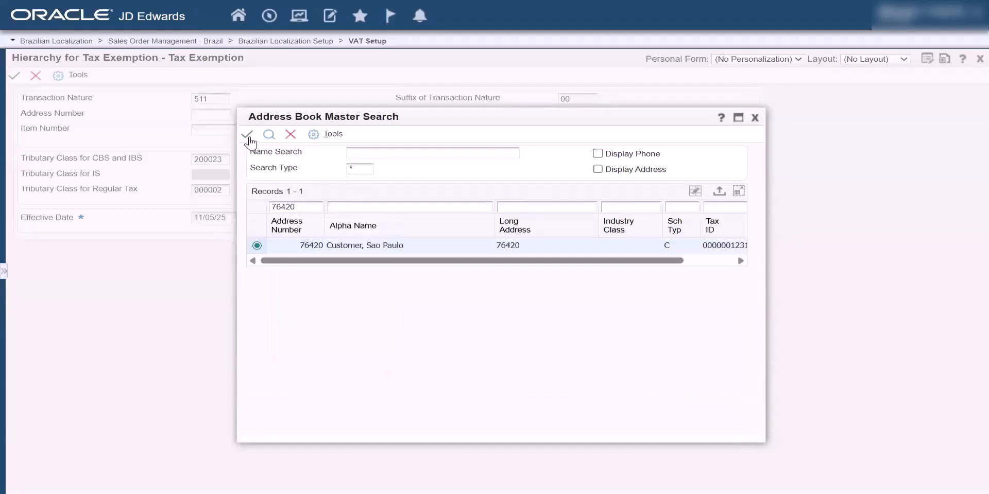
pyautogui.click(248, 136)
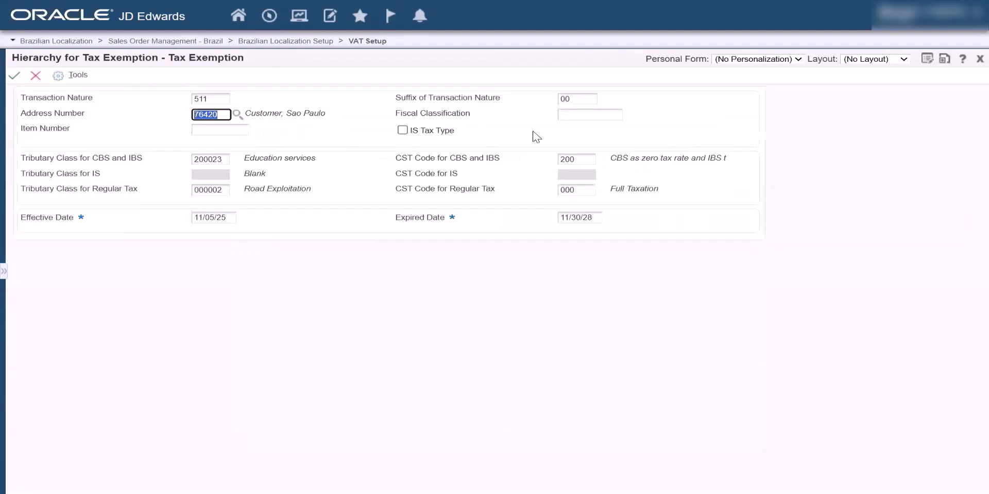
pyautogui.click(574, 116)
pyautogui.click(629, 114)
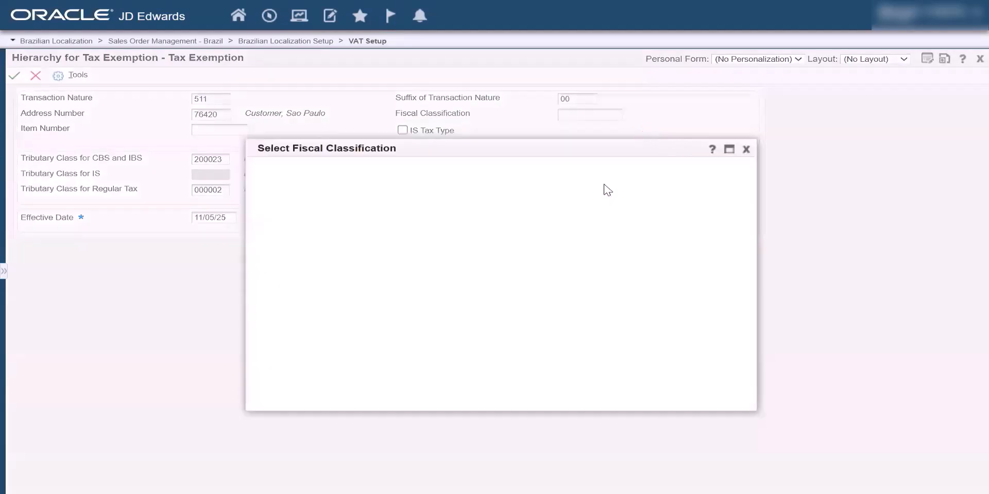
pyautogui.click(293, 200)
pyautogui.write('1002')
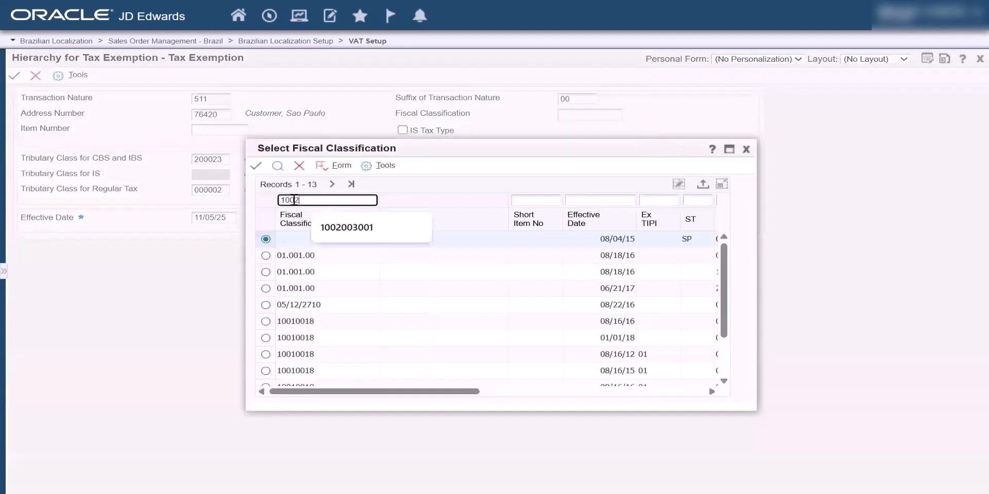
pyautogui.write('003001')
pyautogui.press('Return')
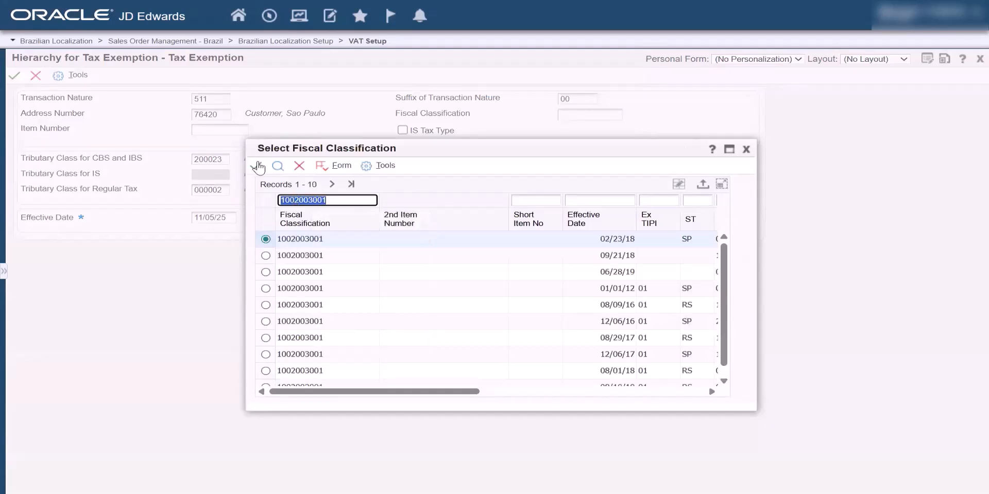
pyautogui.click(257, 166)
# Look up item 760, Glyphosate I, and assign it as the Item Number.
pyautogui.click(217, 130)
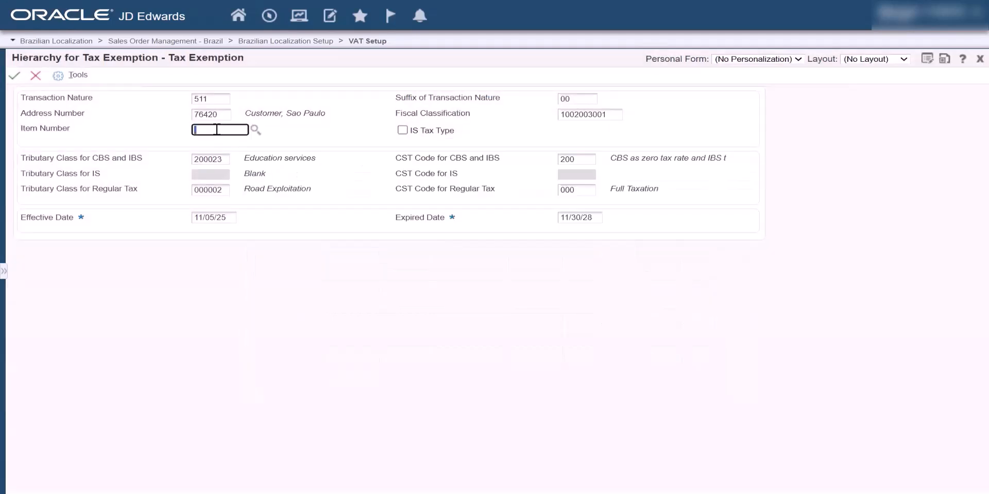
pyautogui.click(255, 129)
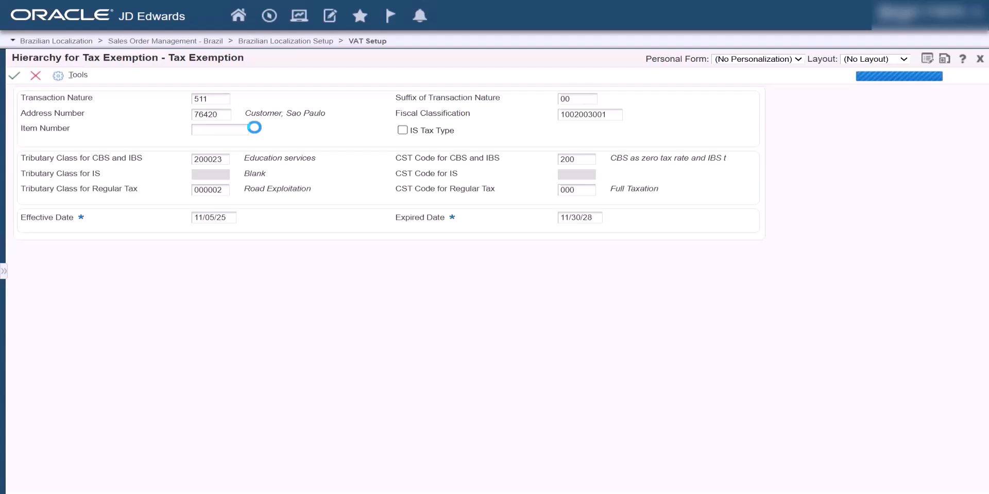
pyautogui.click(578, 200)
pyautogui.write('760')
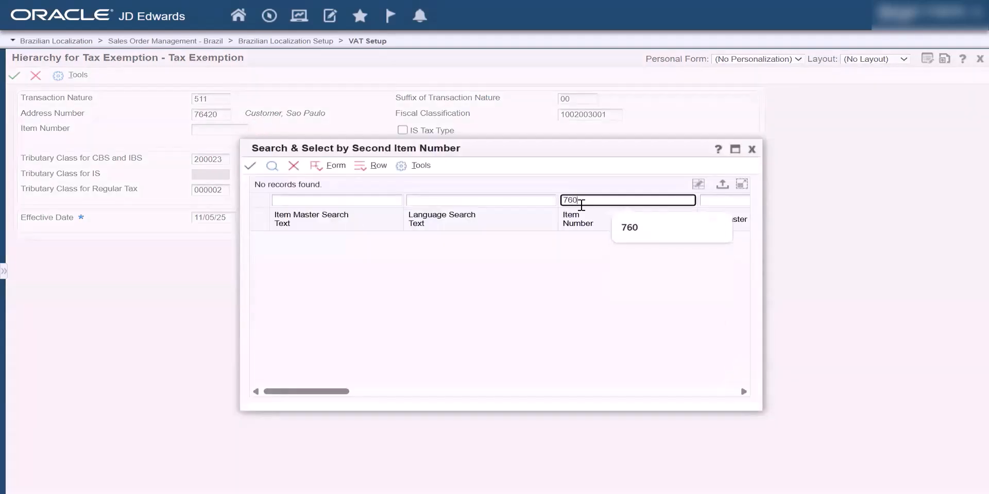
pyautogui.doubleClick(581, 204)
pyautogui.press('Return')
pyautogui.click(251, 166)
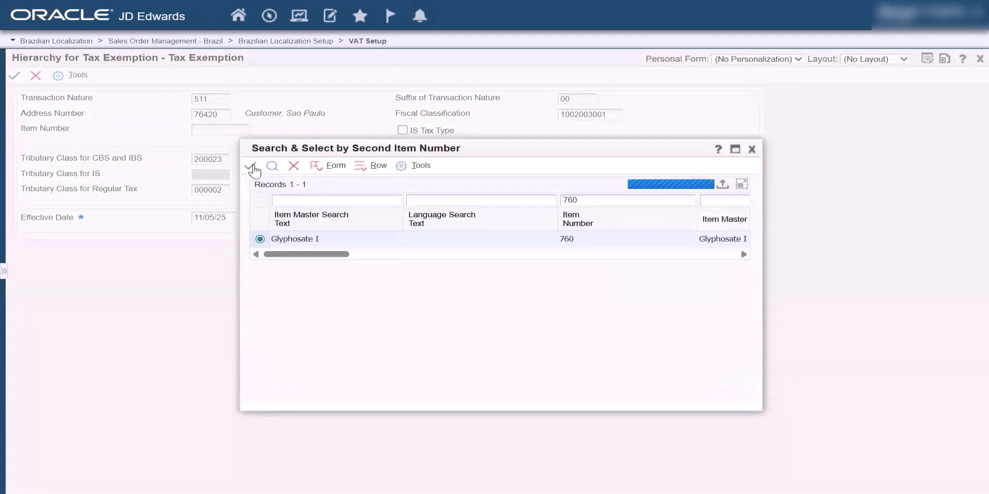
# Set the Tributary Class for CBS and IBS to 200024, then save the copied record and refresh the records list.
pyautogui.doubleClick(222, 159)
pyautogui.click(223, 159)
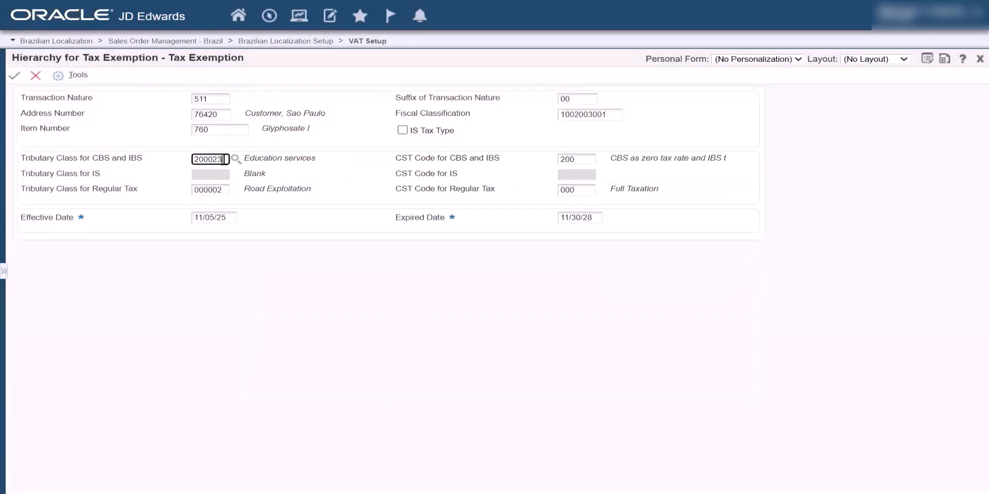
pyautogui.press('BackSpace')
pyautogui.write('4')
pyautogui.press('Tab')
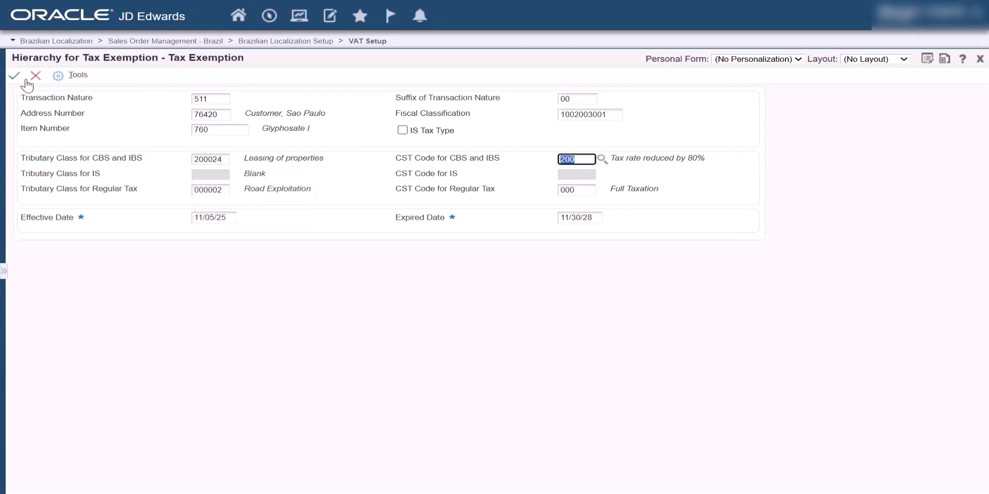
pyautogui.click(13, 76)
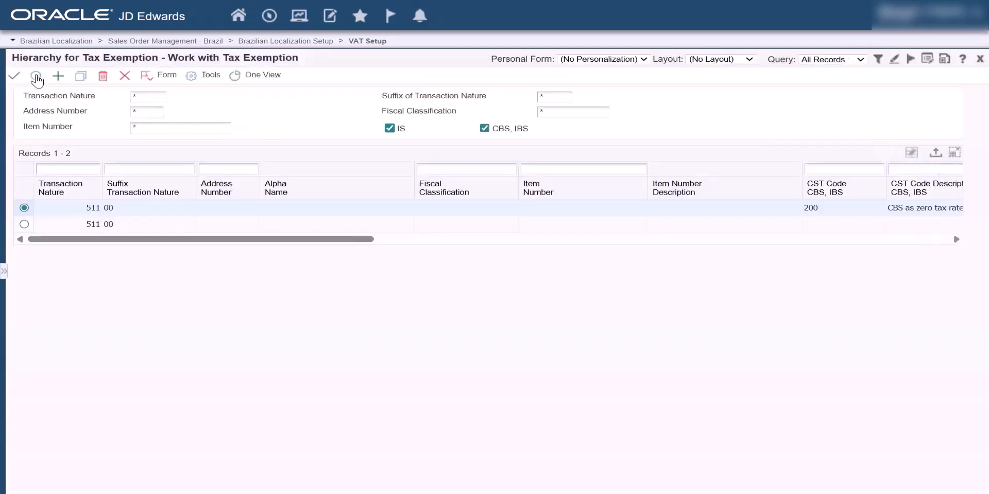
pyautogui.click(36, 76)
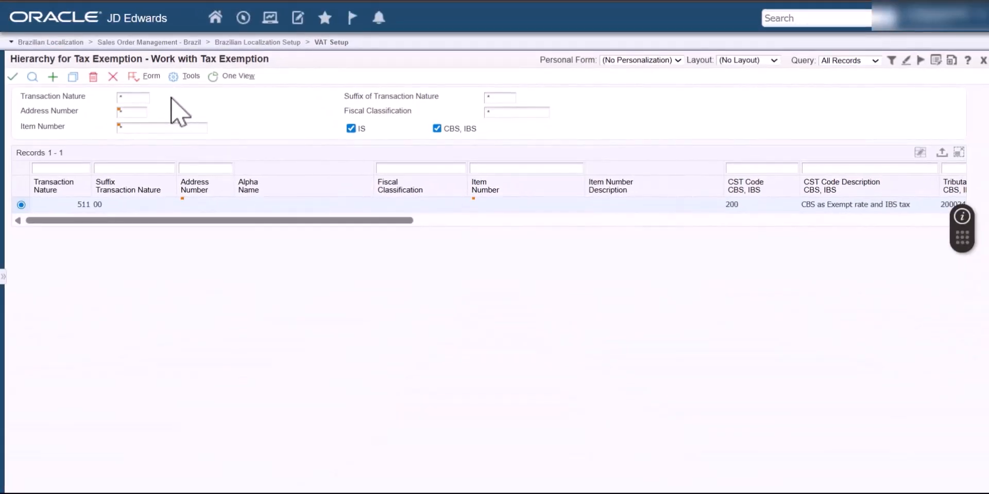
# Open the Bulk Update form for the tax exemption records.
pyautogui.click(148, 81)
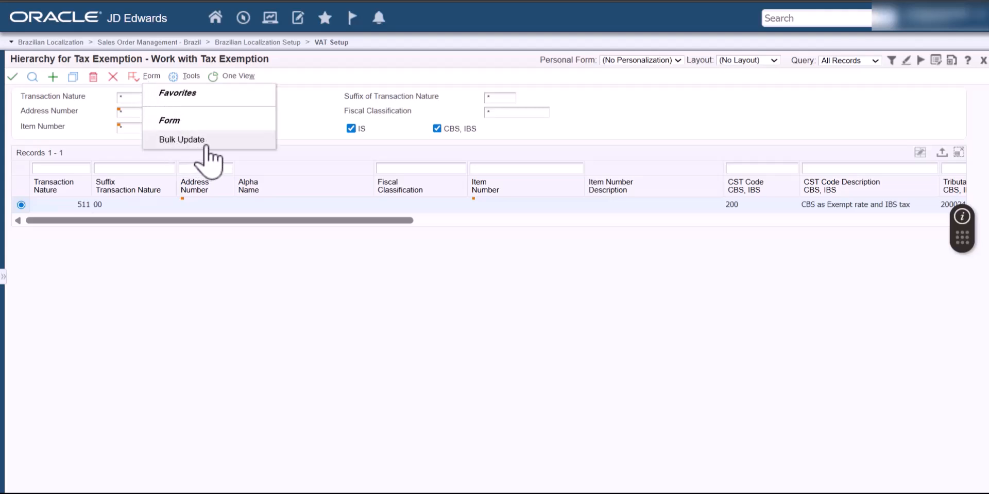